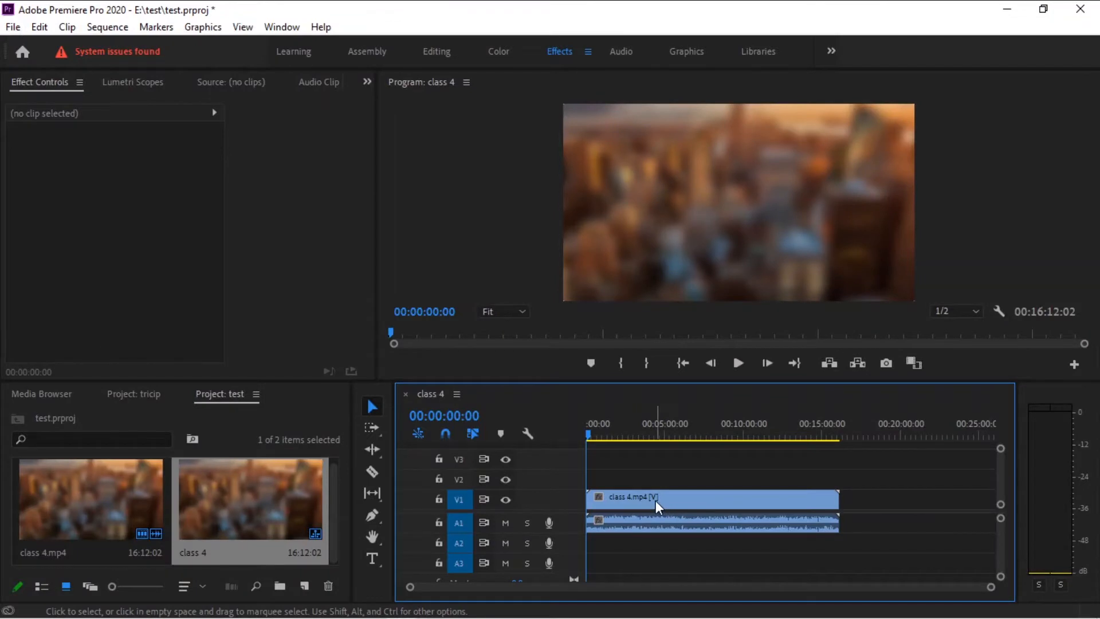
Mark an In point at 00:07:59:08 in the class 4.mp4 source and append that portion after the existing clip on V1
{"action": "left_click_drag", "start_coordinate": [655, 500], "coordinate": [679, 497]}
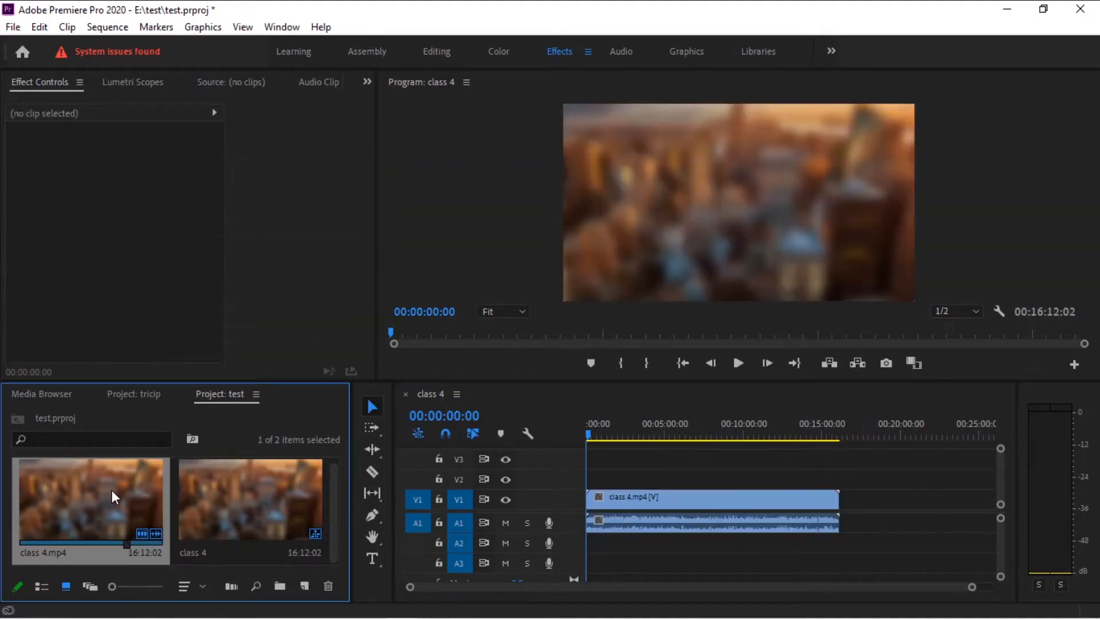
{"action": "double_click", "coordinate": [111, 490]}
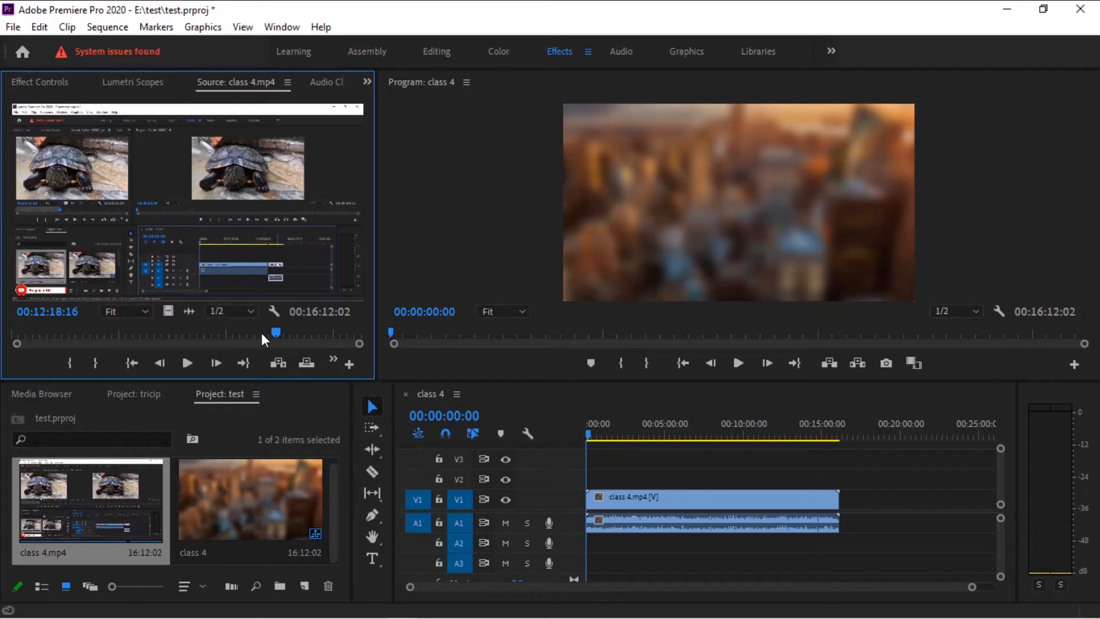
{"action": "left_click_drag", "start_coordinate": [277, 333], "coordinate": [182, 334]}
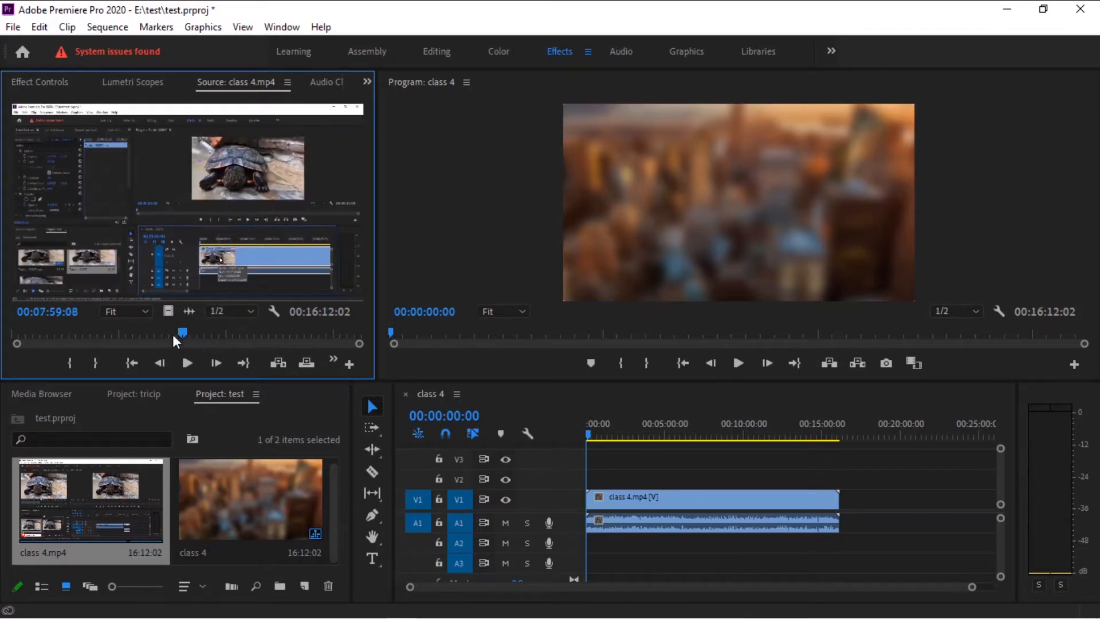
{"action": "left_click", "coordinate": [72, 358]}
{"action": "left_click_drag", "start_coordinate": [207, 228], "coordinate": [841, 507]}
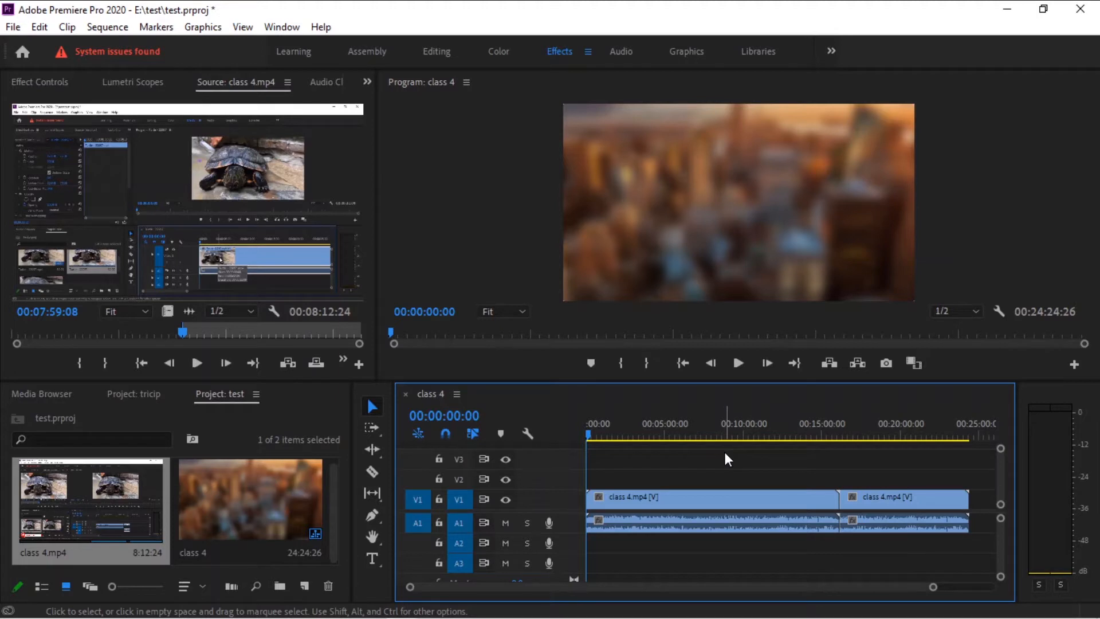
Trim the end of the second class 4.mp4 clip so the sequence ends at 00:22:31:01
{"action": "left_click_drag", "start_coordinate": [712, 449], "coordinate": [942, 560]}
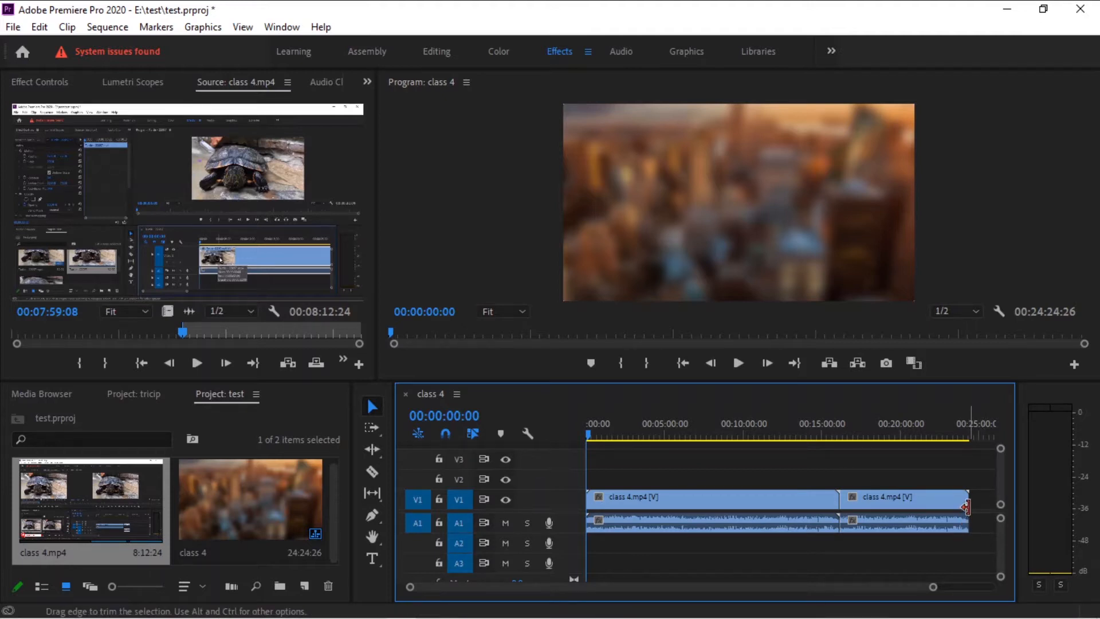
{"action": "left_click_drag", "start_coordinate": [965, 499], "coordinate": [938, 503]}
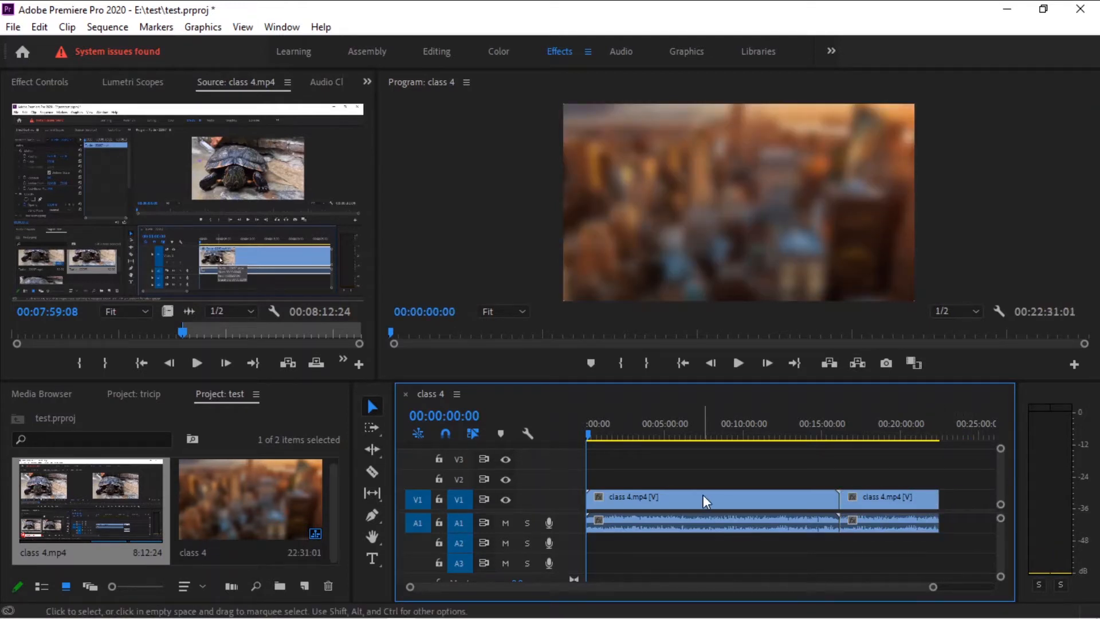
Trim the end of the first class 4.mp4 clip back to the playhead at 00:15:04:14
{"action": "left_click_drag", "start_coordinate": [585, 435], "coordinate": [824, 449]}
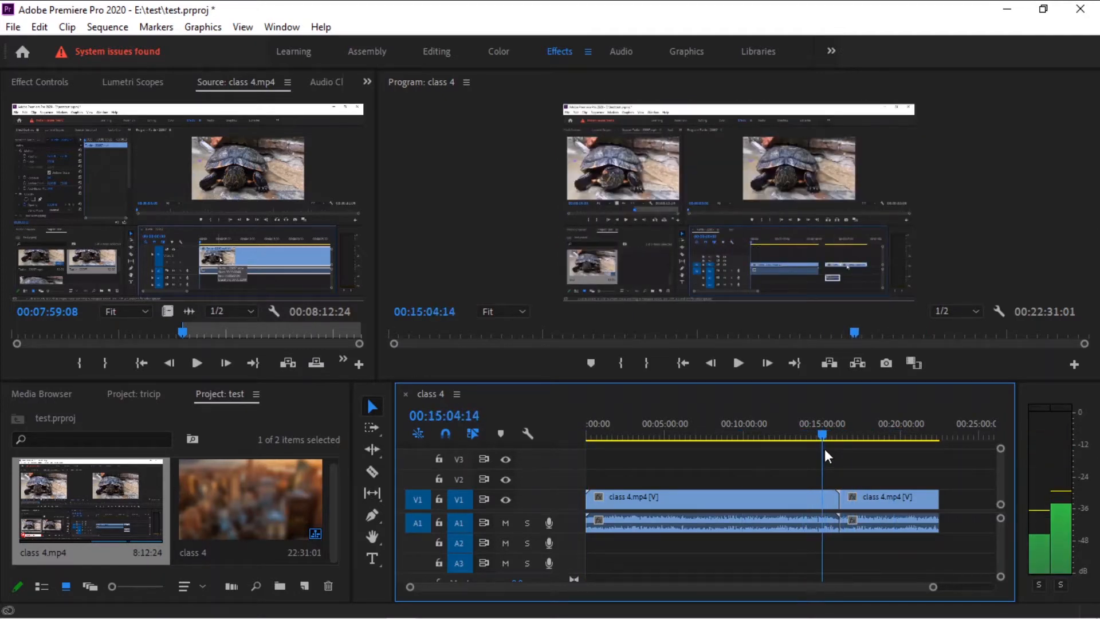
{"action": "left_click", "coordinate": [837, 501]}
{"action": "left_click", "coordinate": [795, 506]}
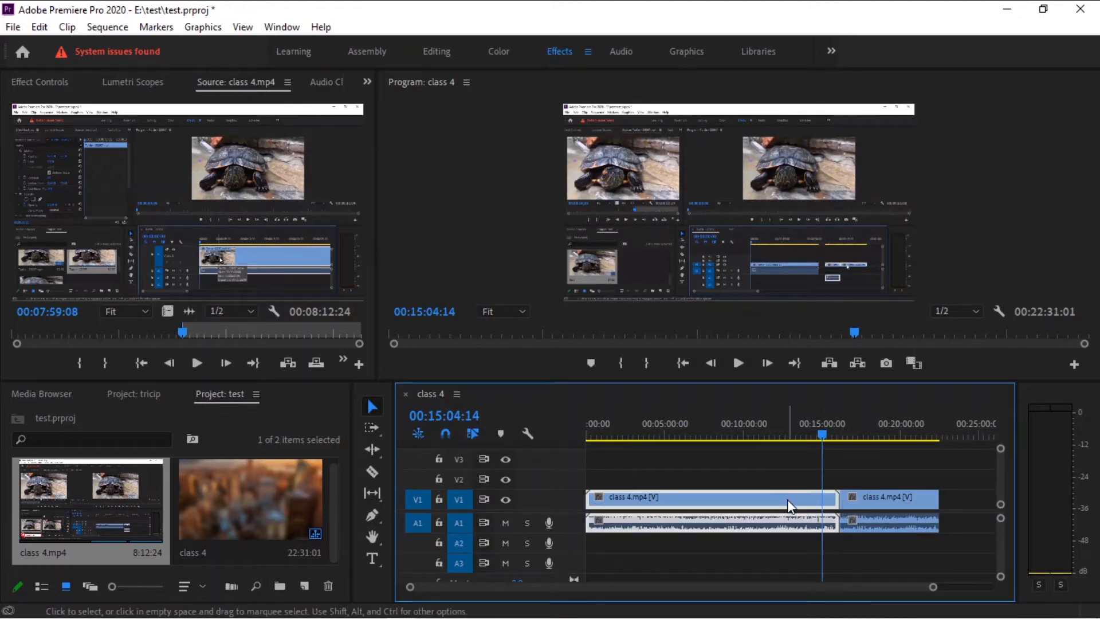
{"action": "left_click", "coordinate": [836, 503]}
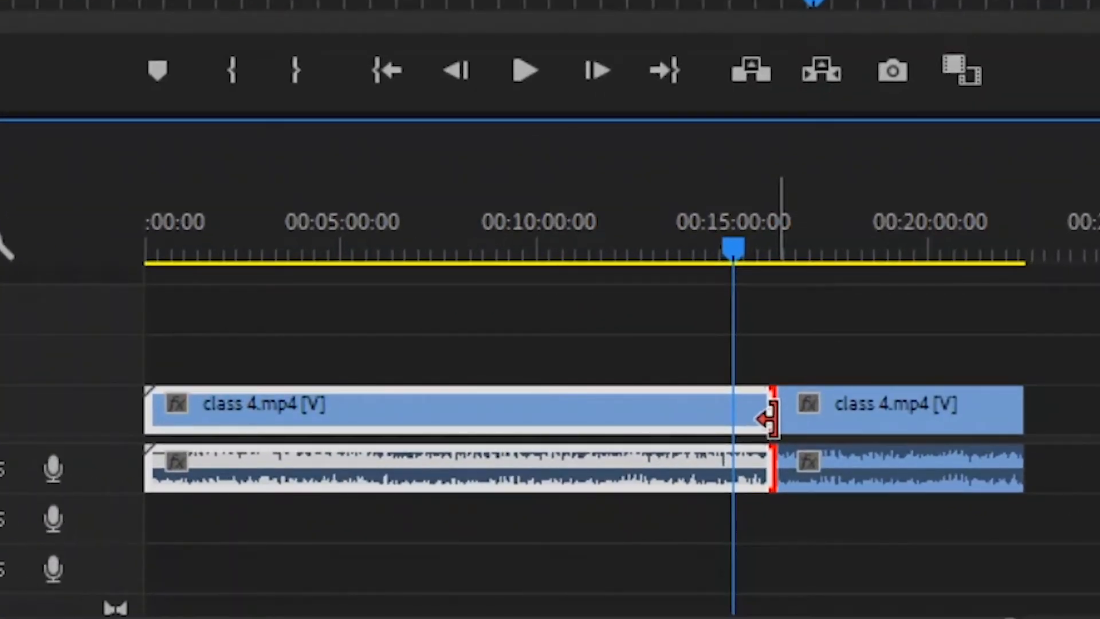
{"action": "left_click_drag", "start_coordinate": [768, 418], "coordinate": [732, 417]}
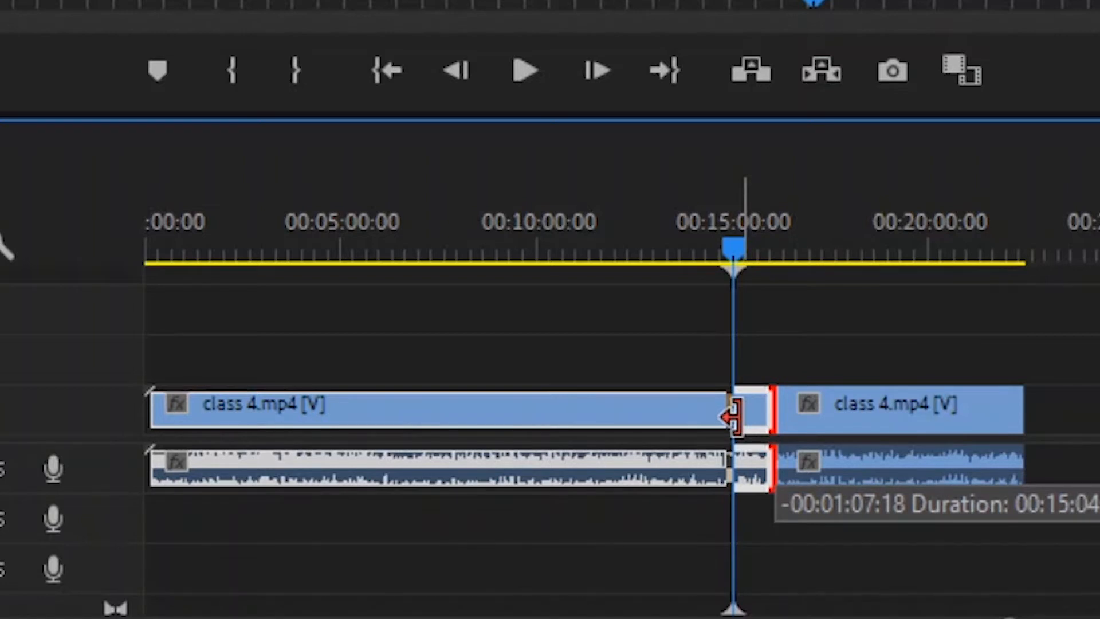
{"action": "left_click_drag", "start_coordinate": [732, 417], "coordinate": [733, 417]}
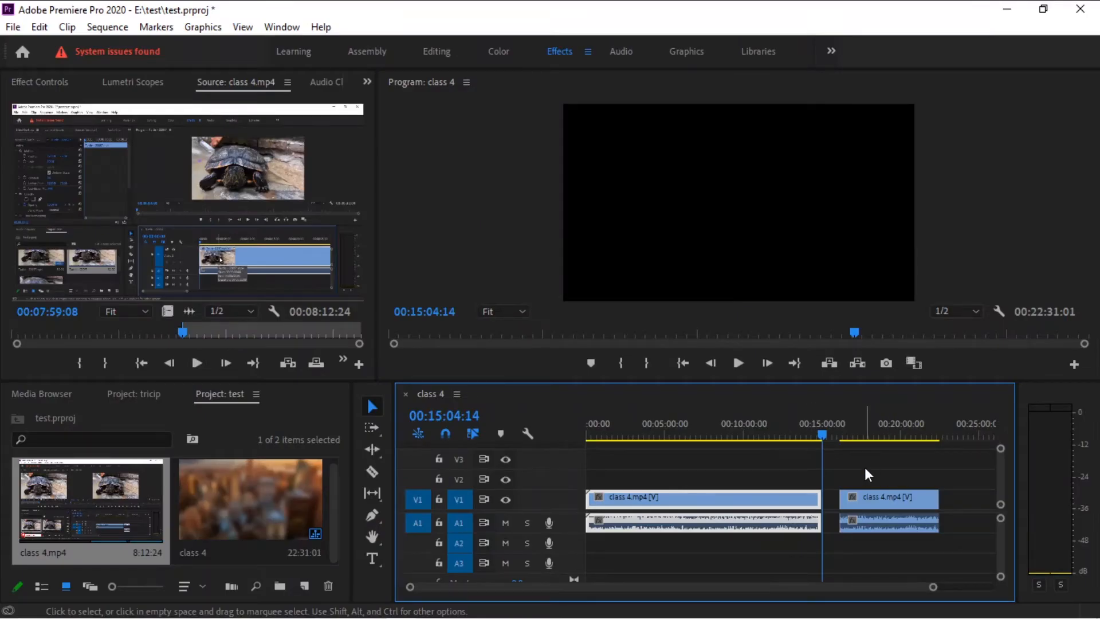
Extend the first clip's end to its full length and shift the second clip later on V1, leaving a gap between them
{"action": "mouse_move", "coordinate": [823, 434]}
{"action": "left_mouse_down"}
{"action": "mouse_move", "coordinate": [802, 434]}
{"action": "mouse_move", "coordinate": [841, 441]}
{"action": "left_mouse_up"}
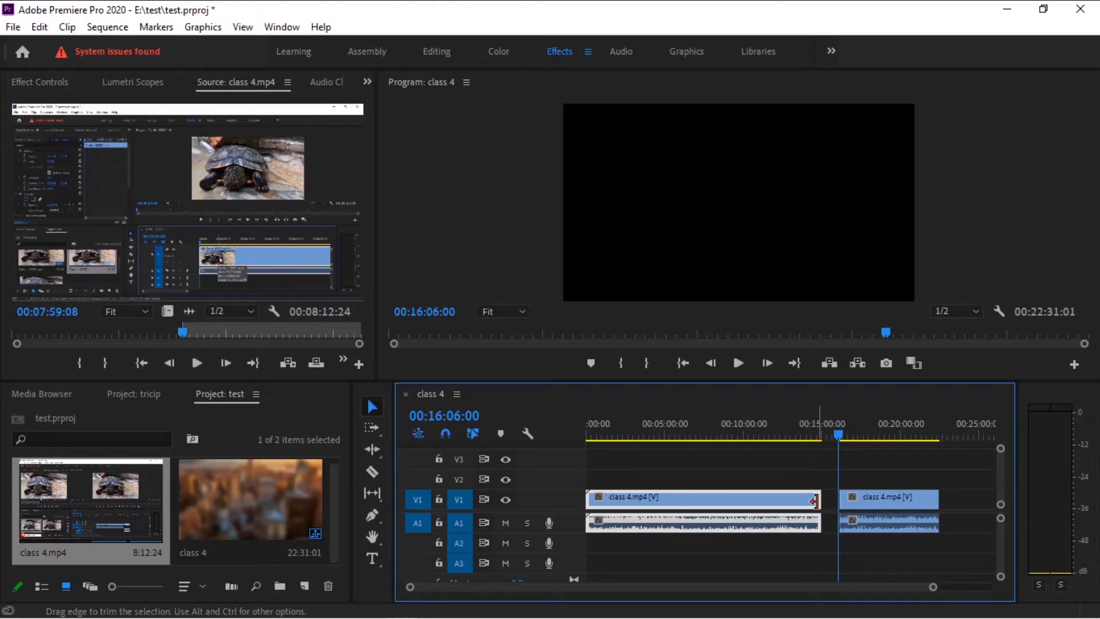
{"action": "left_click_drag", "start_coordinate": [816, 501], "coordinate": [985, 509]}
Try to extend the first clip's end to the playhead at 00:17:22:28
{"action": "left_click", "coordinate": [860, 434]}
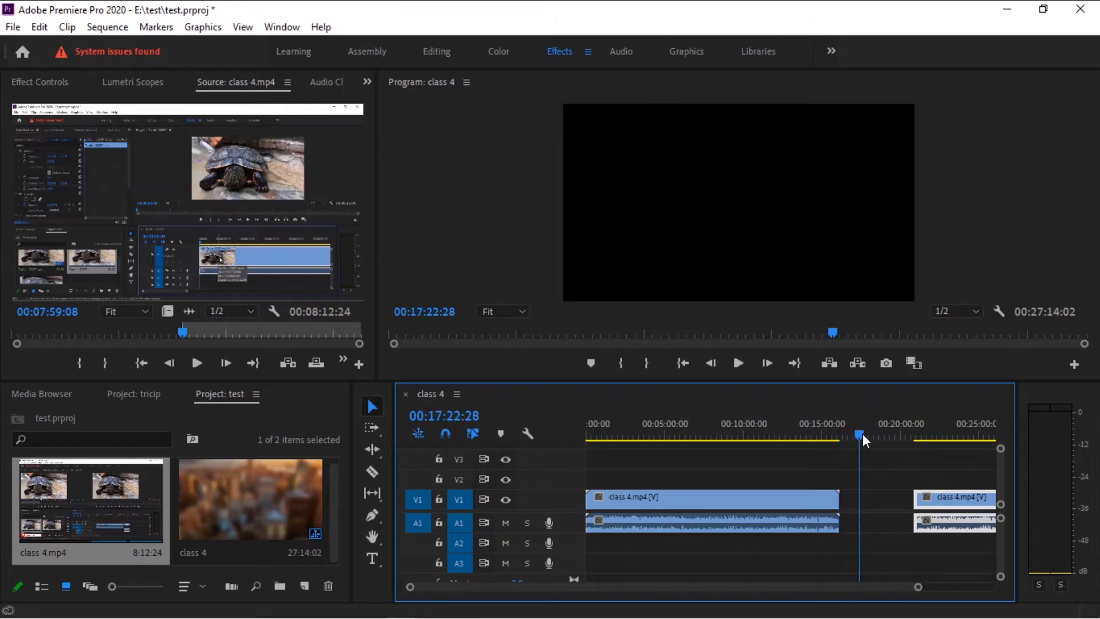
{"action": "left_click", "coordinate": [765, 496]}
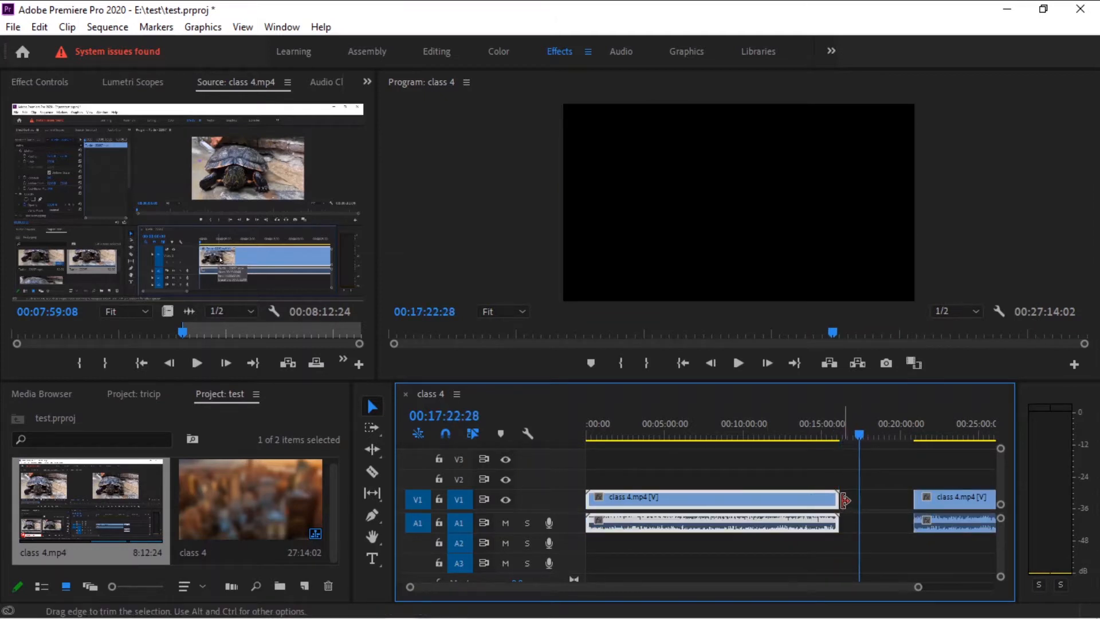
{"action": "left_click_drag", "start_coordinate": [838, 499], "coordinate": [870, 502]}
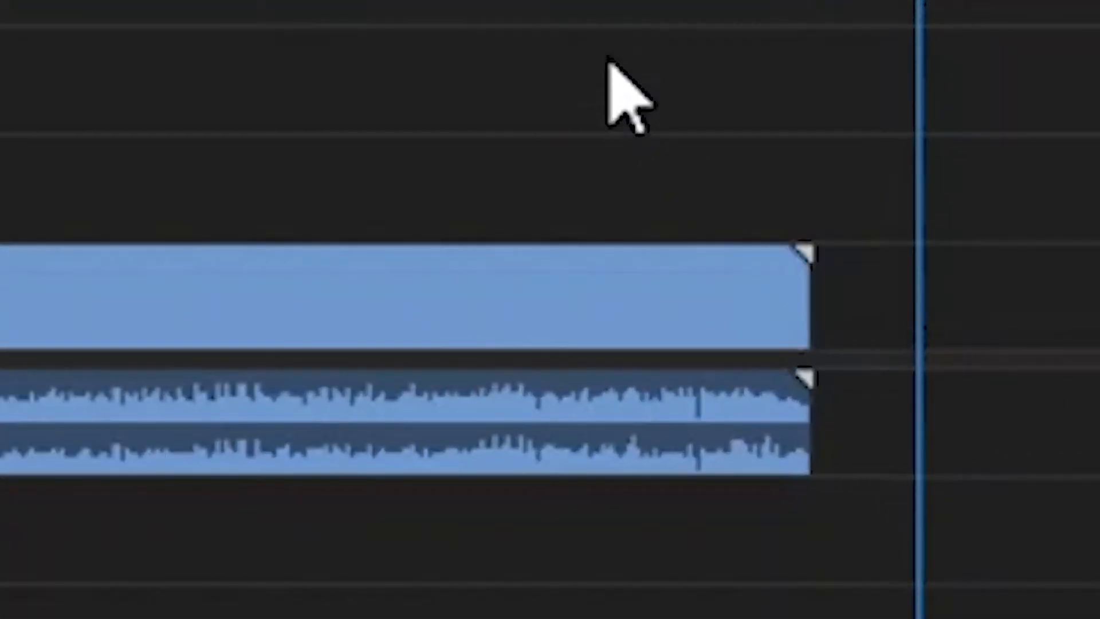
{"action": "left_click_drag", "start_coordinate": [609, 59], "coordinate": [709, 118]}
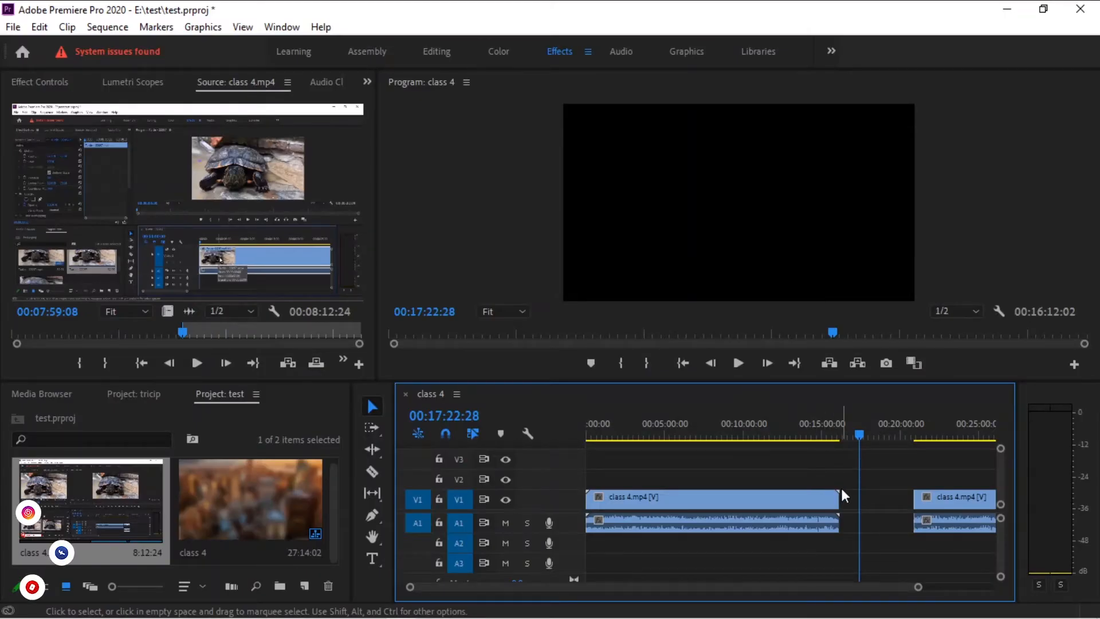
Extend the second clip's start to about 00:19:00 and move the first clip right against it
{"action": "left_click", "coordinate": [945, 522]}
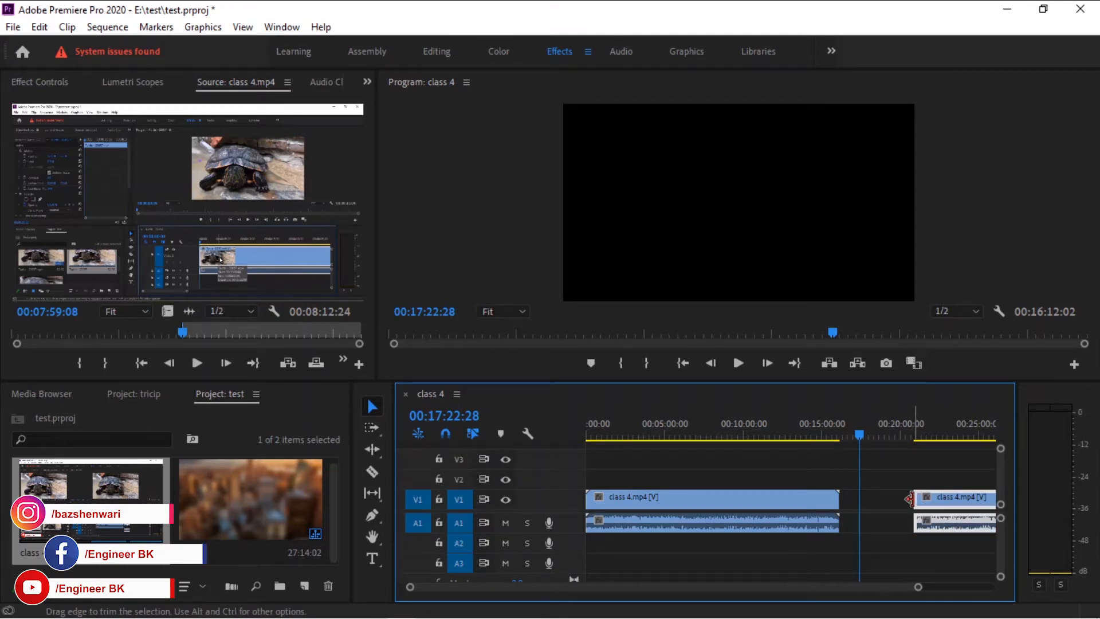
{"action": "left_click_drag", "start_coordinate": [911, 498], "coordinate": [881, 497]}
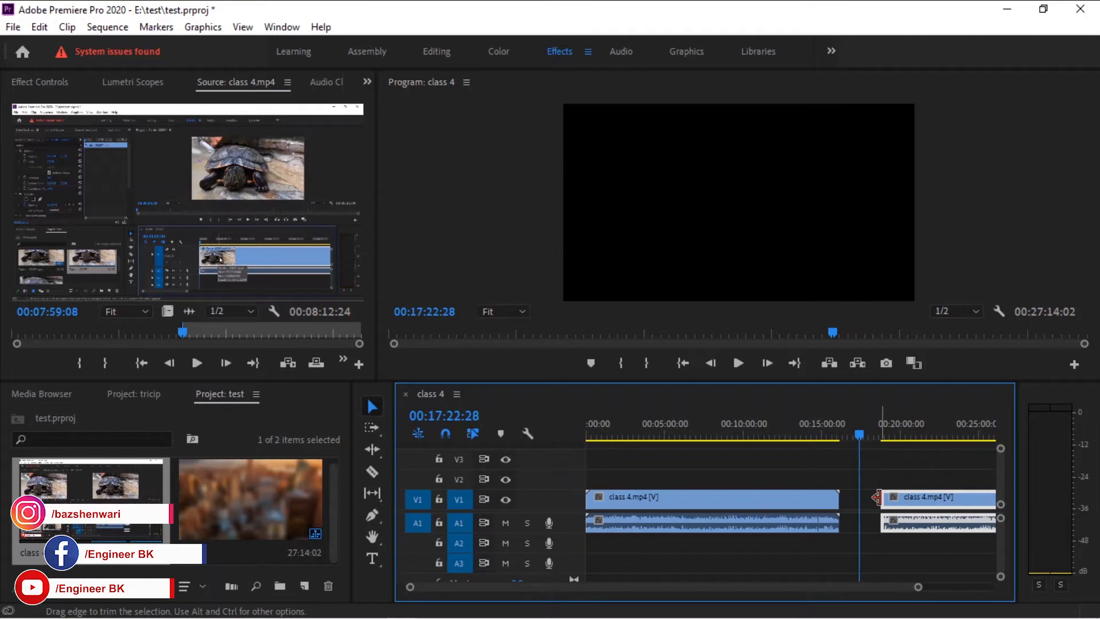
{"action": "left_click", "coordinate": [768, 502]}
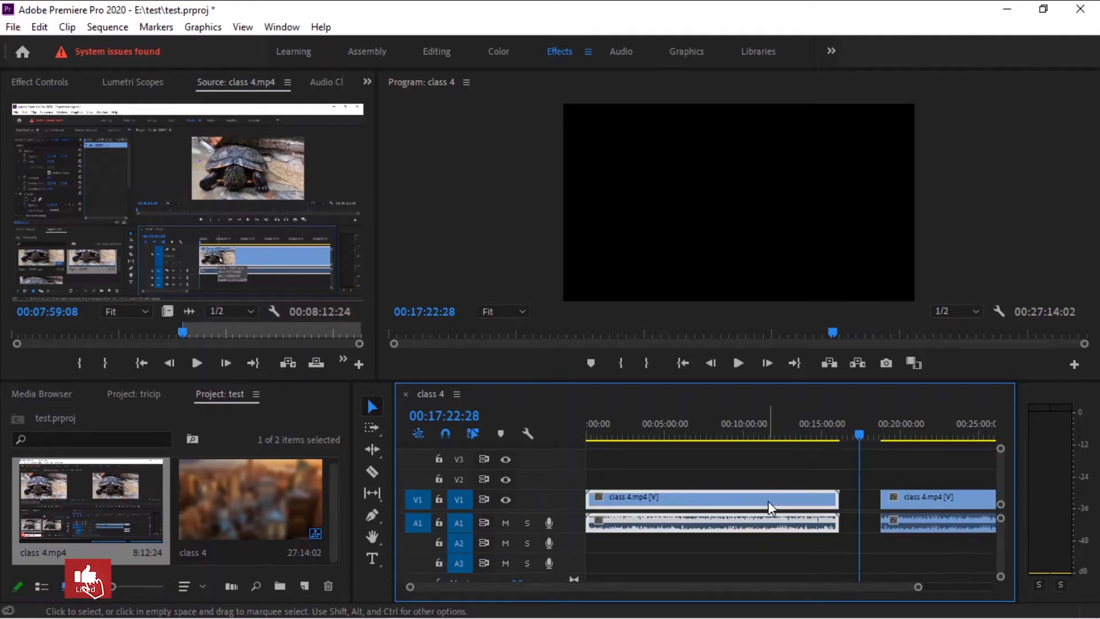
{"action": "left_click_drag", "start_coordinate": [771, 501], "coordinate": [812, 506]}
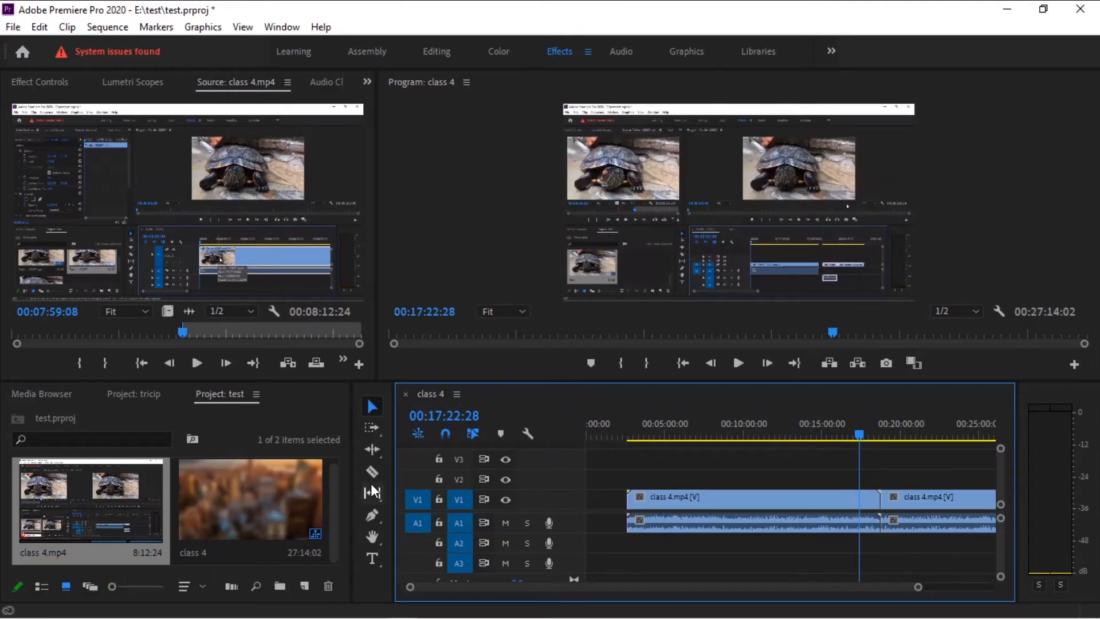
Import letter_k_PNG40.png and letter_b_PNG24.png from the Desktop folder into the project
{"action": "key", "text": "ctrl+i"}
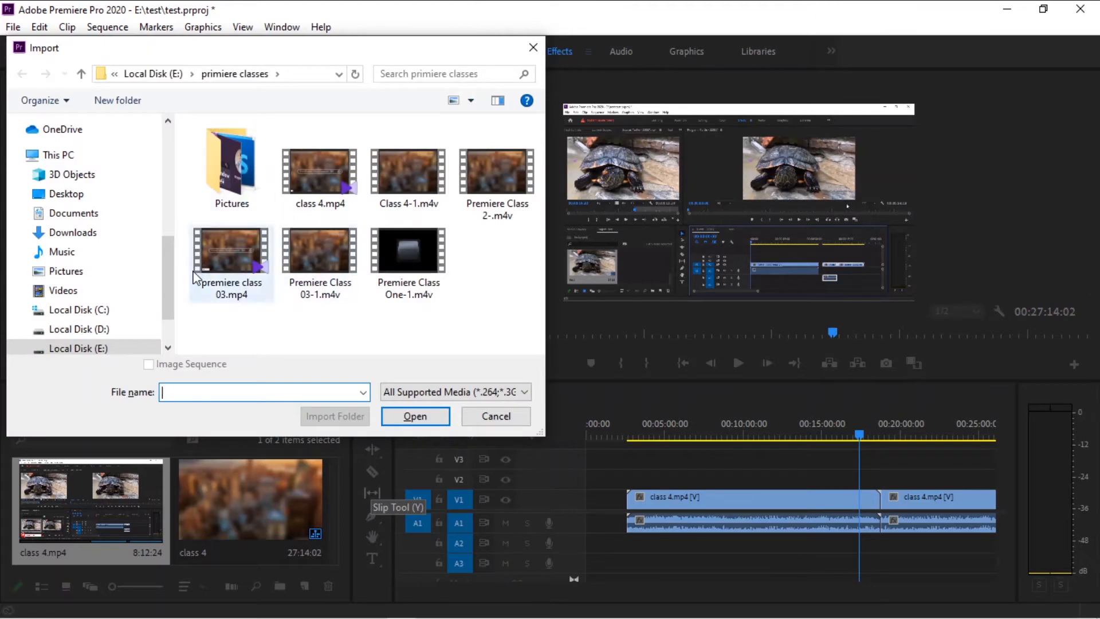
{"action": "left_click_drag", "start_coordinate": [168, 264], "coordinate": [169, 287]}
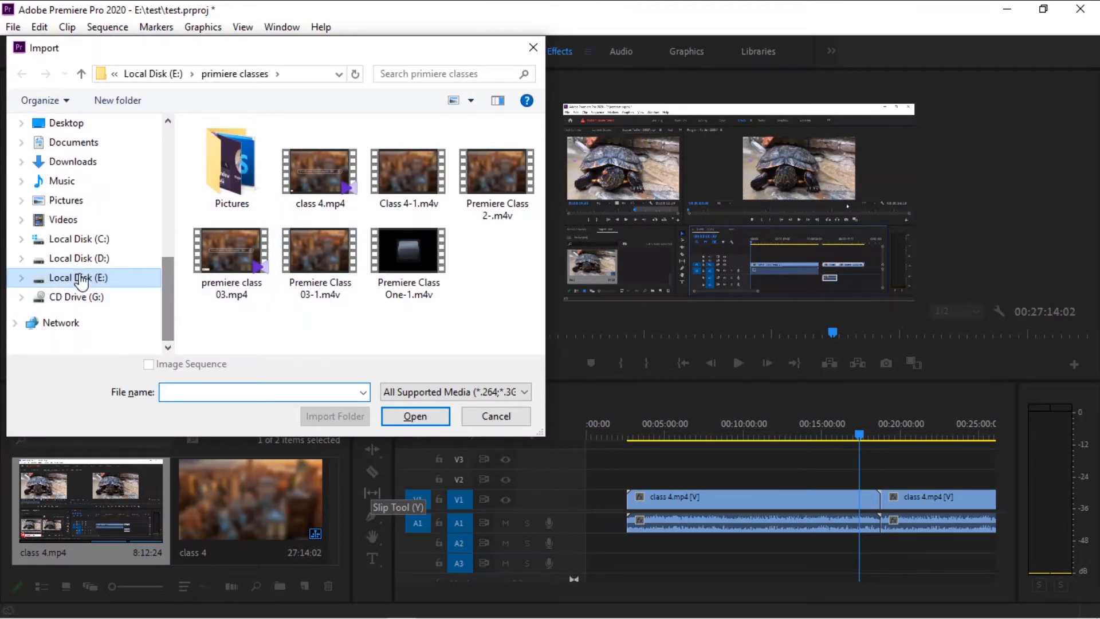
{"action": "left_click", "coordinate": [64, 123]}
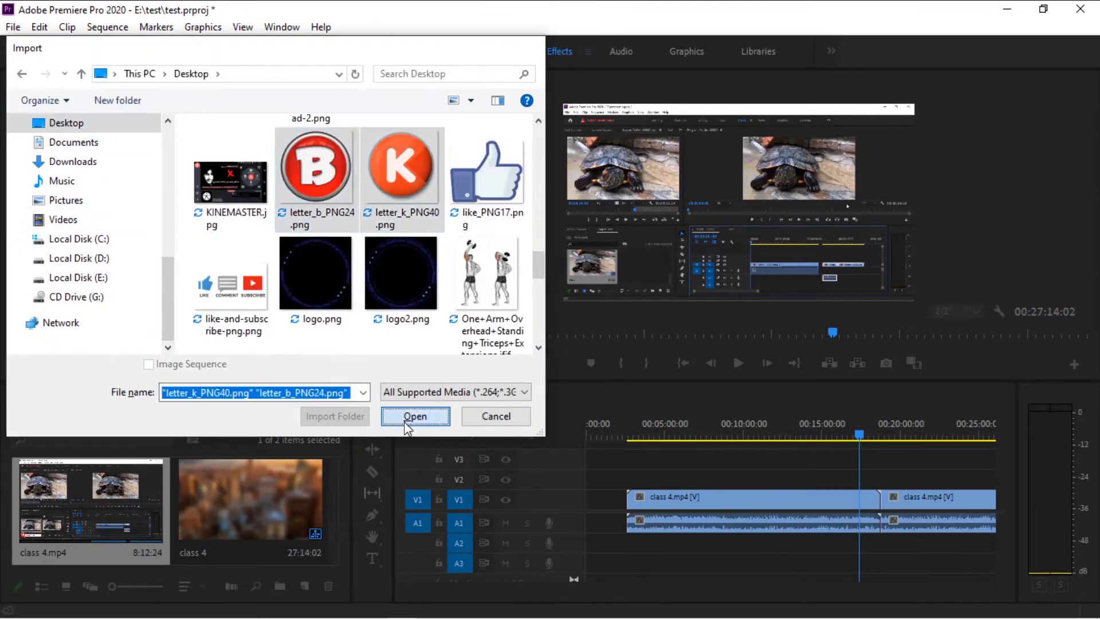
{"action": "left_click", "coordinate": [406, 424]}
Place letter_b_PNG24.png on V2 above the first clip and preview the overlay at 00:08:30:21
{"action": "left_click_drag", "start_coordinate": [136, 499], "coordinate": [743, 479]}
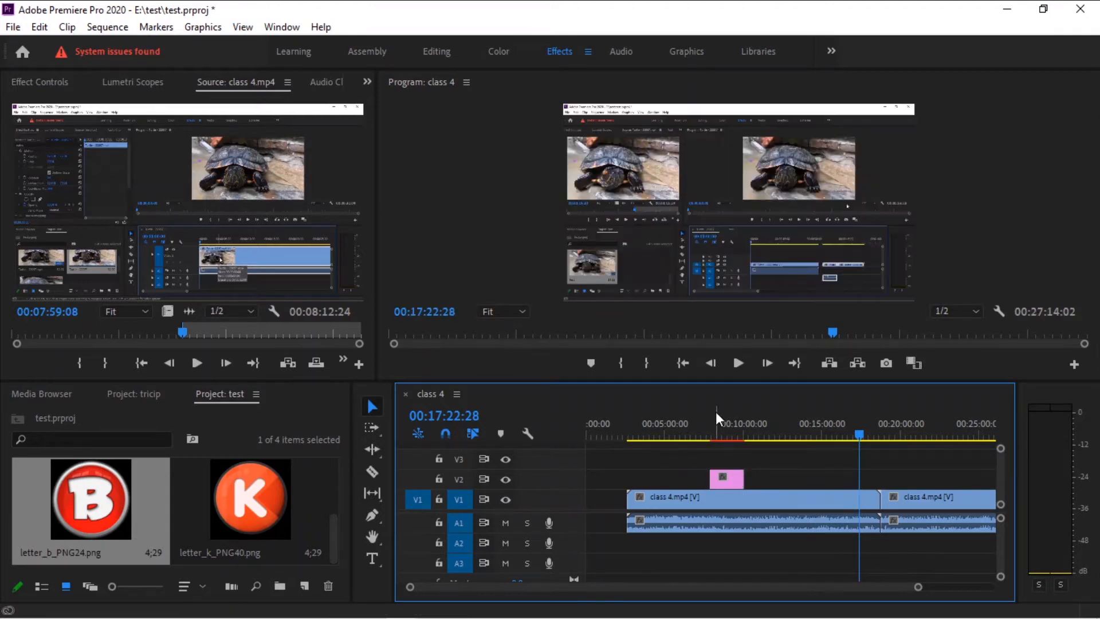
{"action": "left_click", "coordinate": [721, 425]}
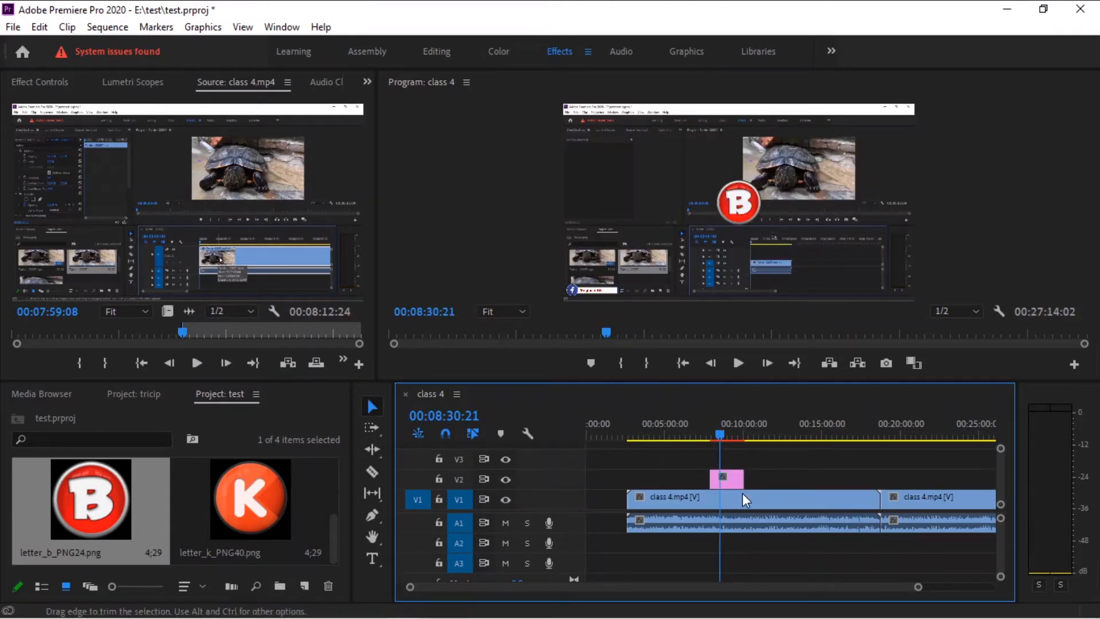
{"action": "left_click", "coordinate": [657, 501]}
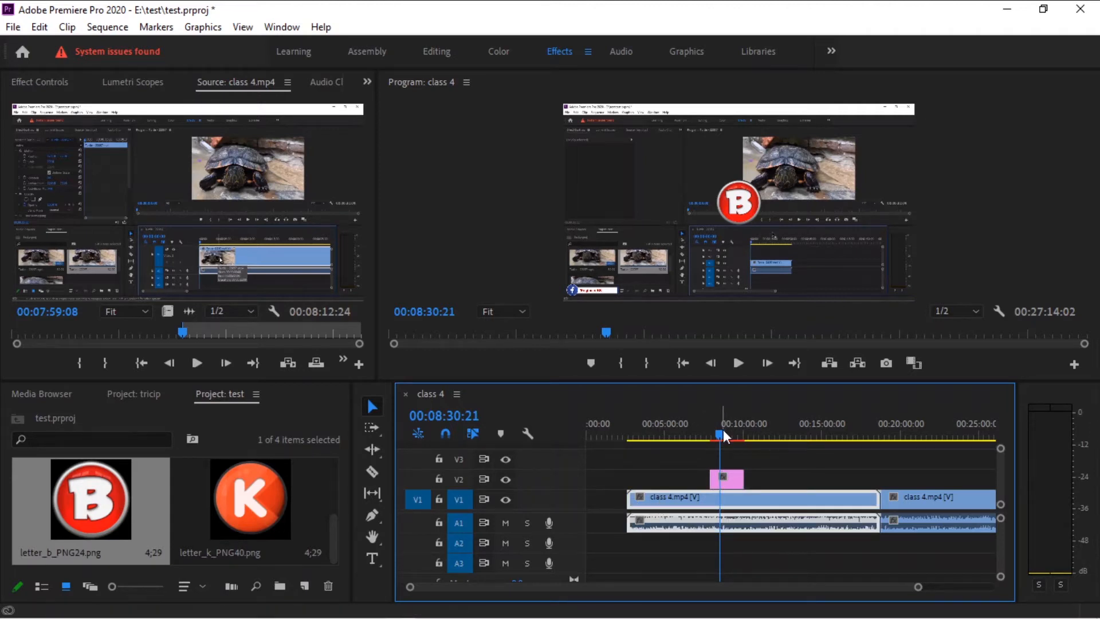
{"action": "left_click", "coordinate": [729, 217]}
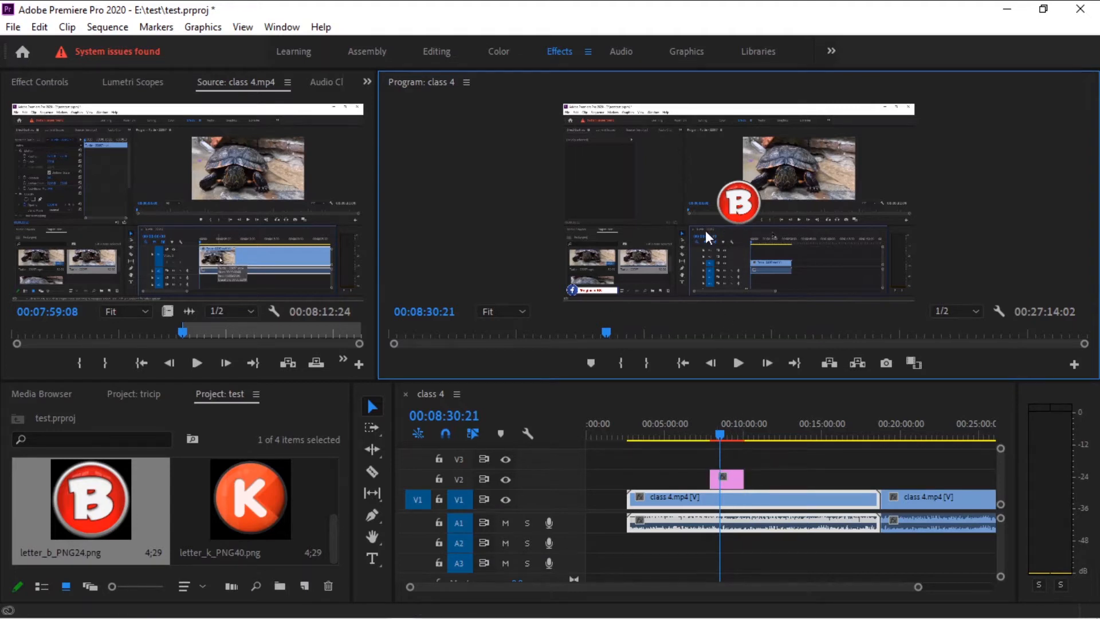
Select the image and both video clips and move them together to the start of the sequence
{"action": "left_click", "coordinate": [731, 478]}
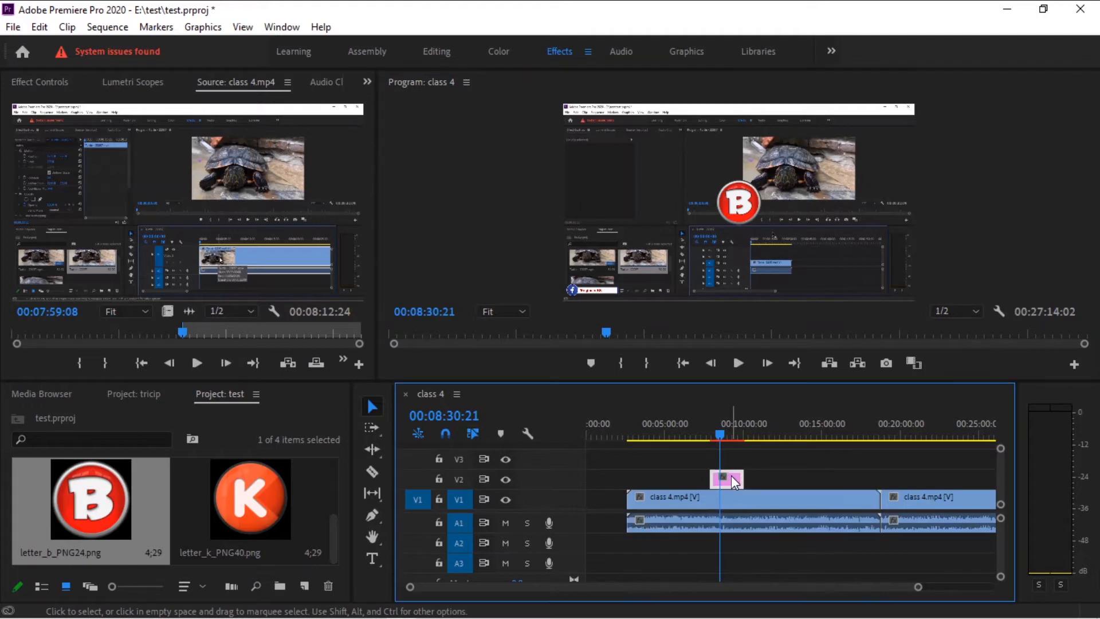
{"action": "left_click", "coordinate": [765, 520]}
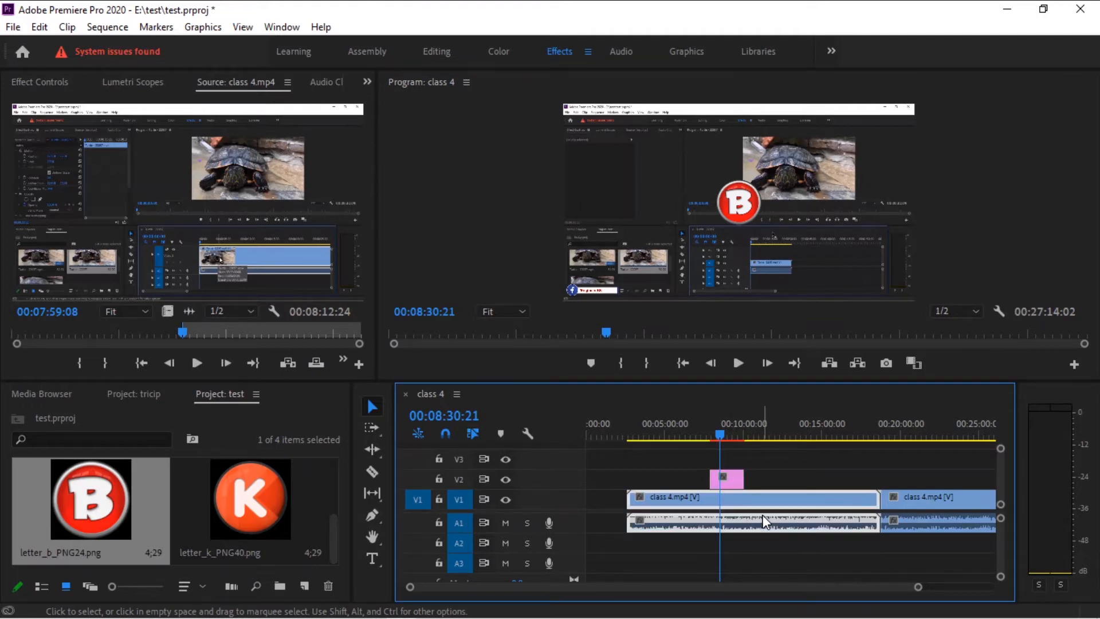
{"action": "left_click", "coordinate": [923, 514]}
{"action": "left_click_drag", "start_coordinate": [674, 448], "coordinate": [984, 556]}
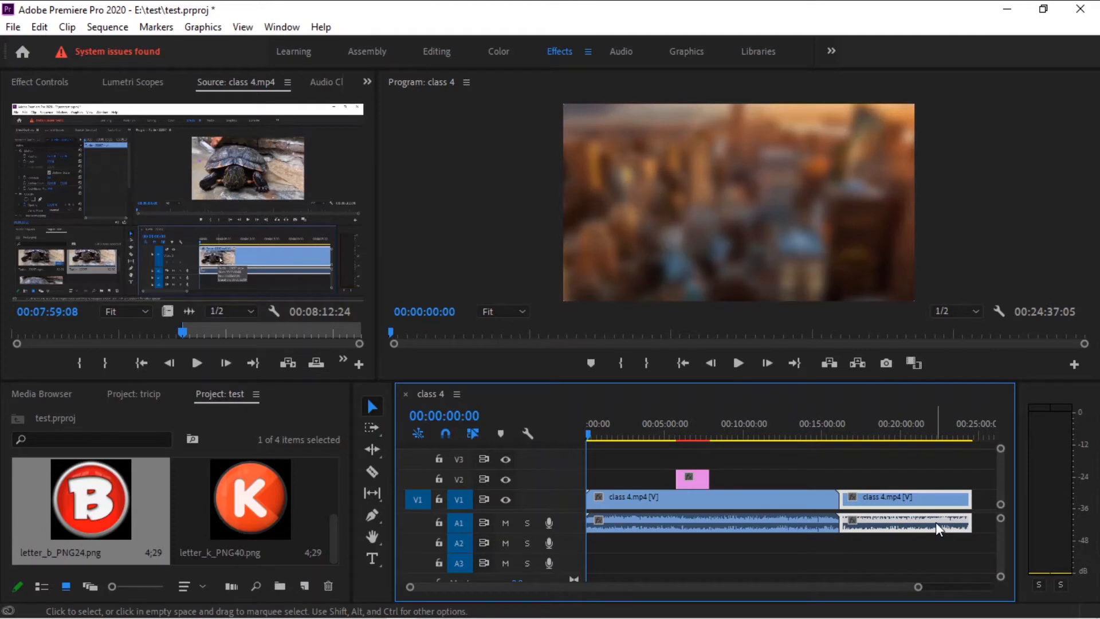
Trim the first class 4.mp4 clip's end back to where the letter_b_PNG24.png clip starts on V2
{"action": "left_click_drag", "start_coordinate": [936, 523], "coordinate": [821, 520]}
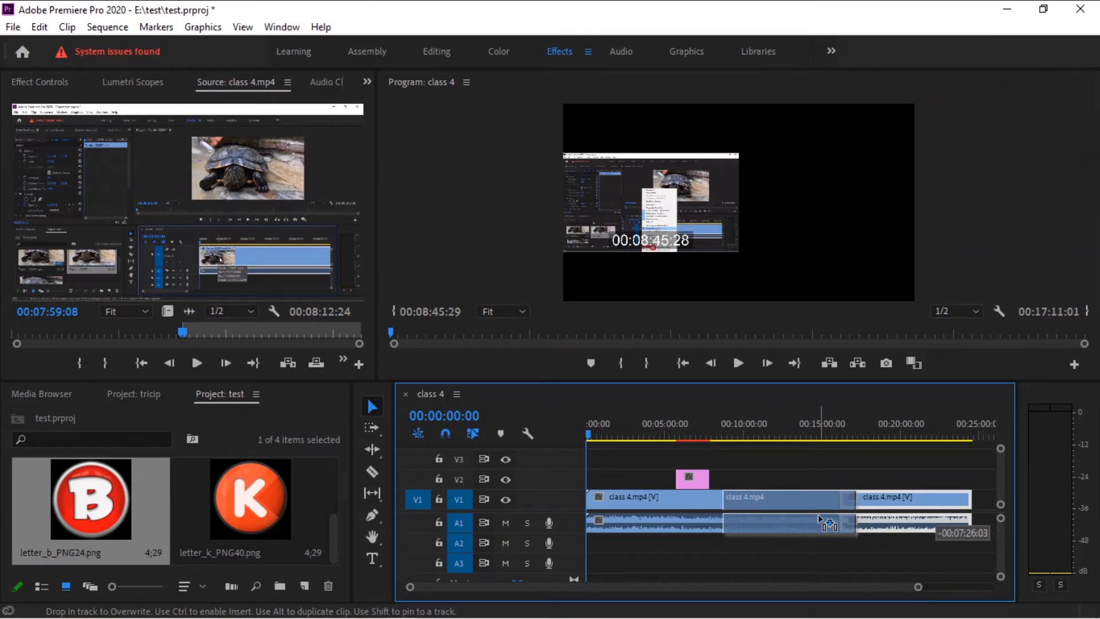
{"action": "left_click_drag", "start_coordinate": [820, 517], "coordinate": [907, 508]}
{"action": "left_click_drag", "start_coordinate": [827, 496], "coordinate": [675, 497]}
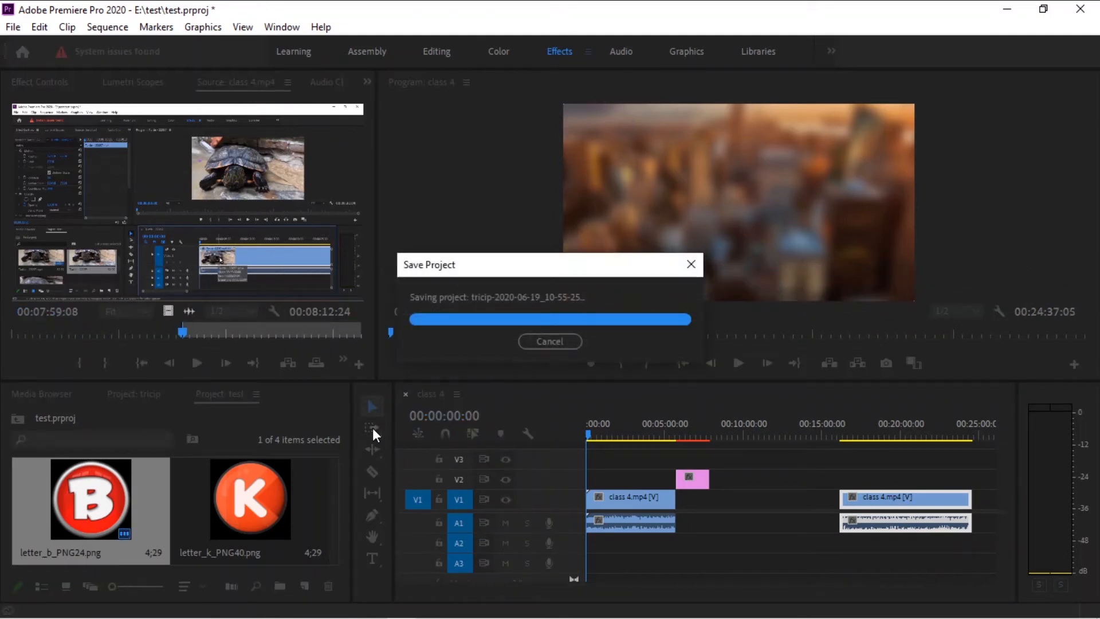
With the Track Select Forward tool, move the second clip against the first clip's end, then select everything from the V2 image onward
{"action": "left_click", "coordinate": [371, 429]}
{"action": "left_click_drag", "start_coordinate": [887, 496], "coordinate": [744, 520]}
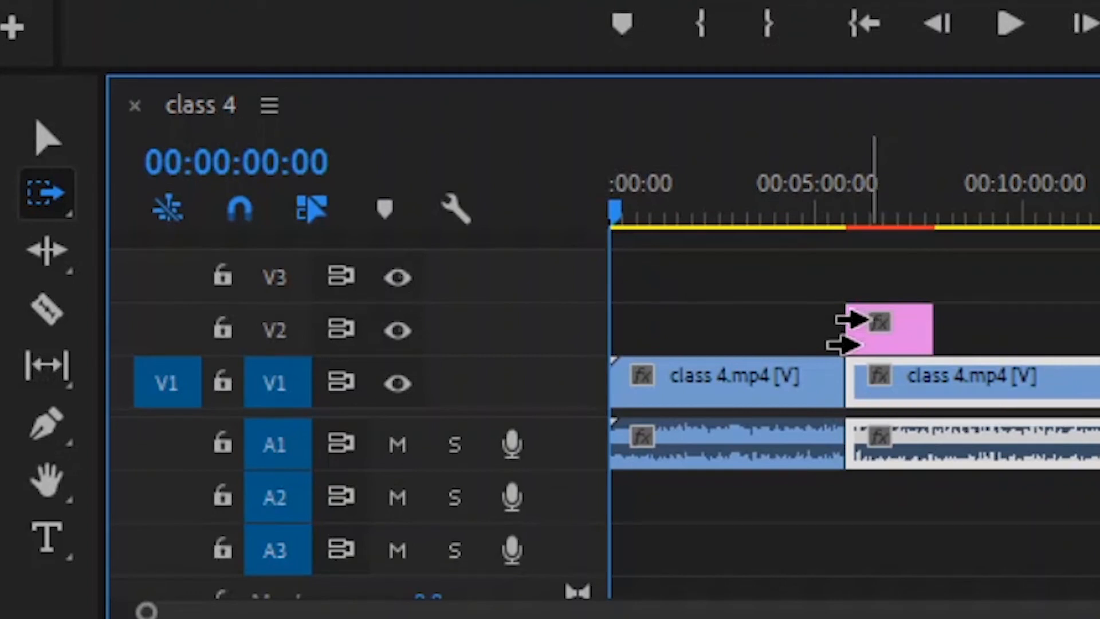
{"action": "left_click", "coordinate": [882, 318]}
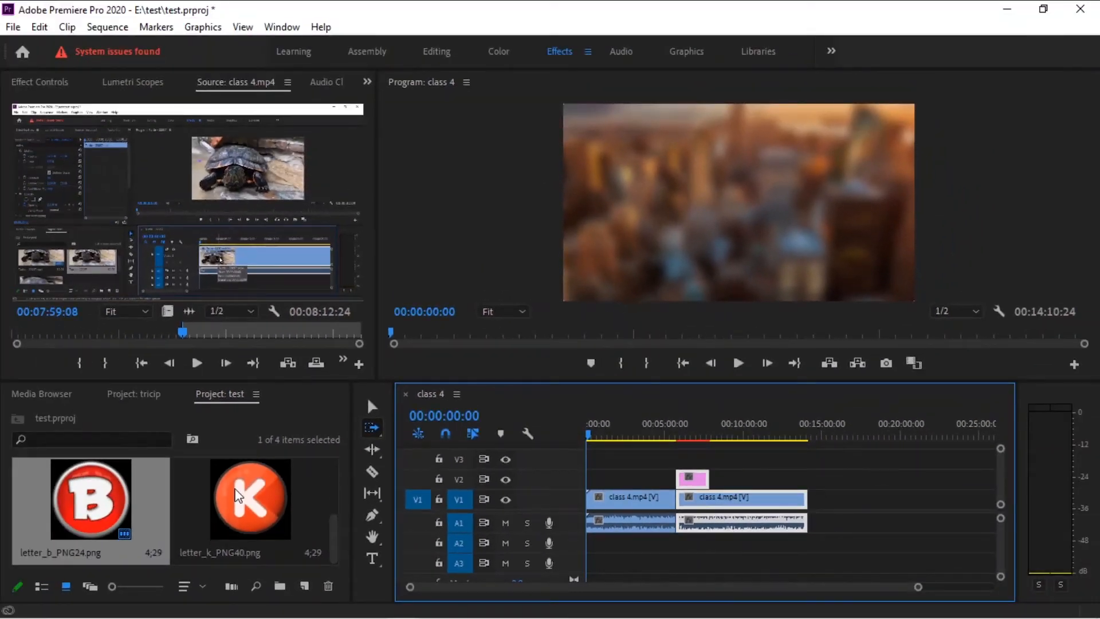
Place letter_k_PNG40.png on V2 right after the end of the second class 4.mp4 clip
{"action": "left_click_drag", "start_coordinate": [48, 445], "coordinate": [1045, 448]}
{"action": "left_click_drag", "start_coordinate": [866, 492], "coordinate": [811, 480]}
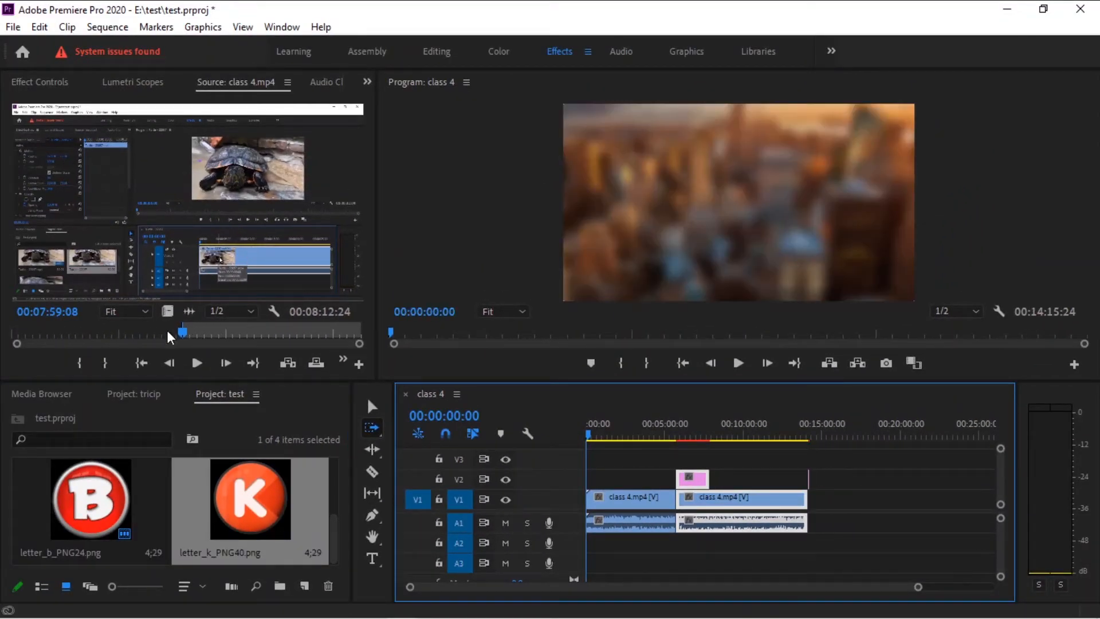
Mark the In point of the class 4.mp4 source at 00:03:29:08 and place it on V1 right after the second clip
{"action": "left_click", "coordinate": [147, 329]}
{"action": "left_click_drag", "start_coordinate": [177, 330], "coordinate": [86, 331]}
{"action": "left_click", "coordinate": [85, 364]}
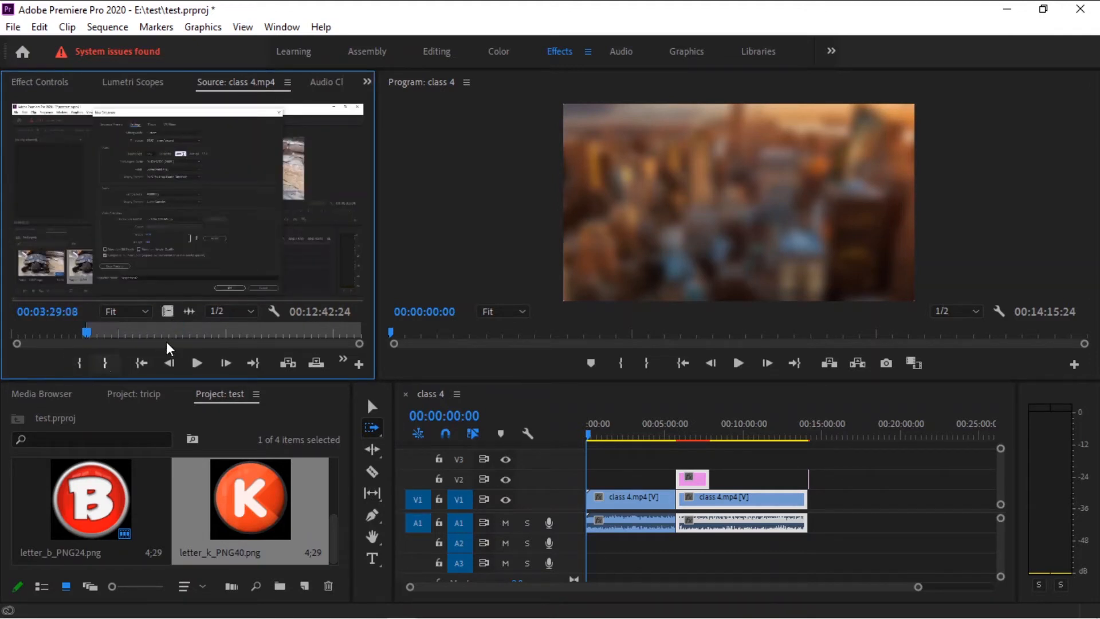
{"action": "left_click_drag", "start_coordinate": [425, 359], "coordinate": [807, 498]}
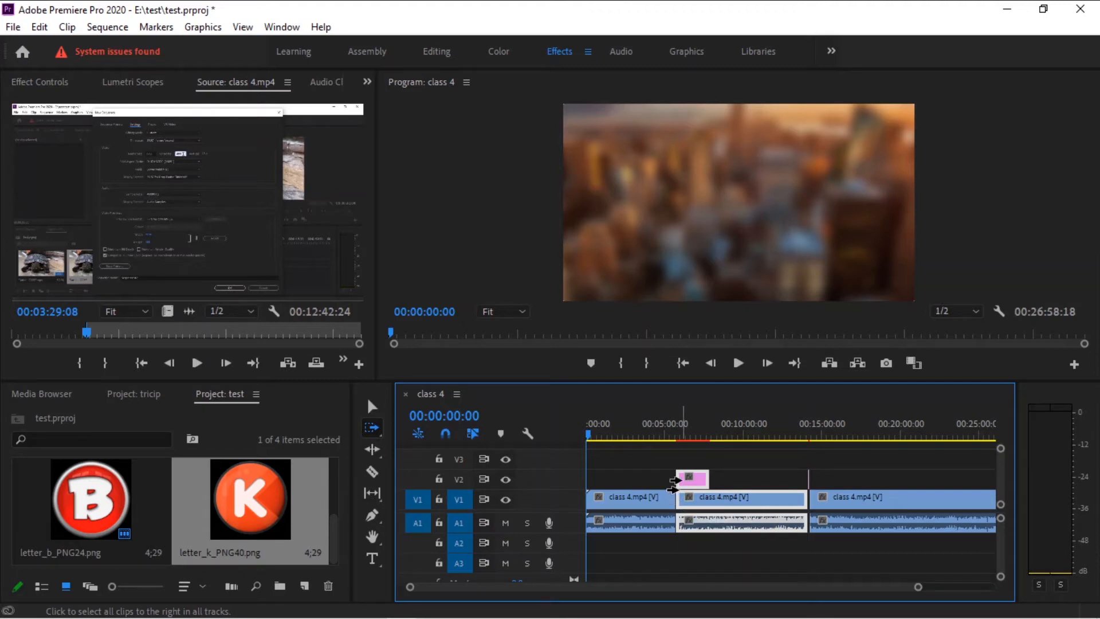
With Track Select Forward, select all clips from the V2 image onward, extend it to the whole sequence, and clear the selection
{"action": "left_click", "coordinate": [673, 483]}
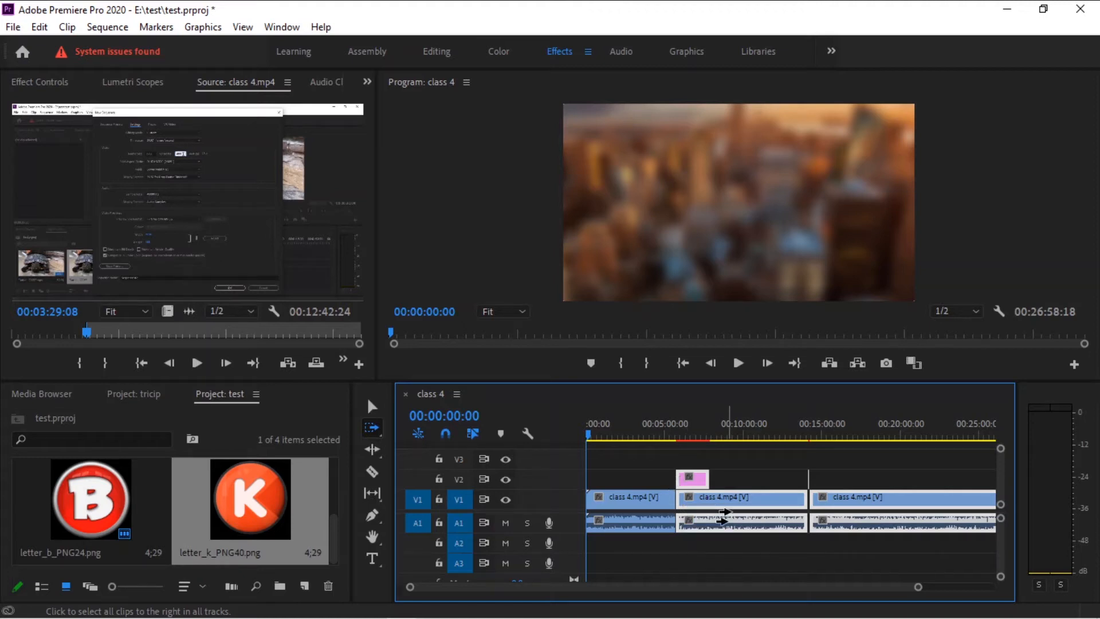
{"action": "left_click", "coordinate": [624, 466]}
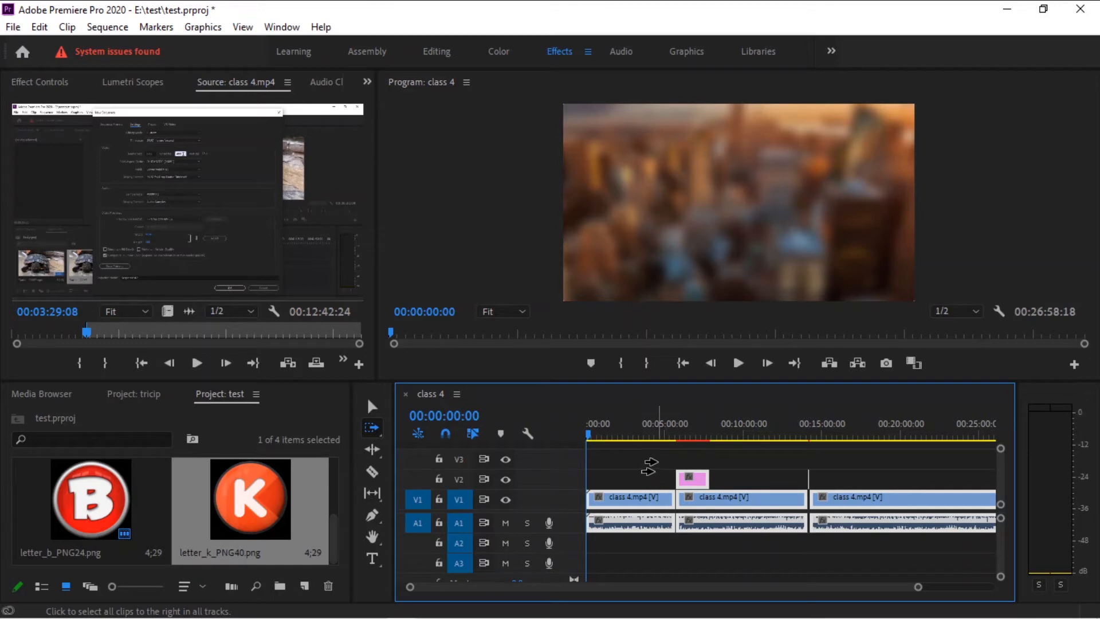
{"action": "left_click", "coordinate": [357, 400]}
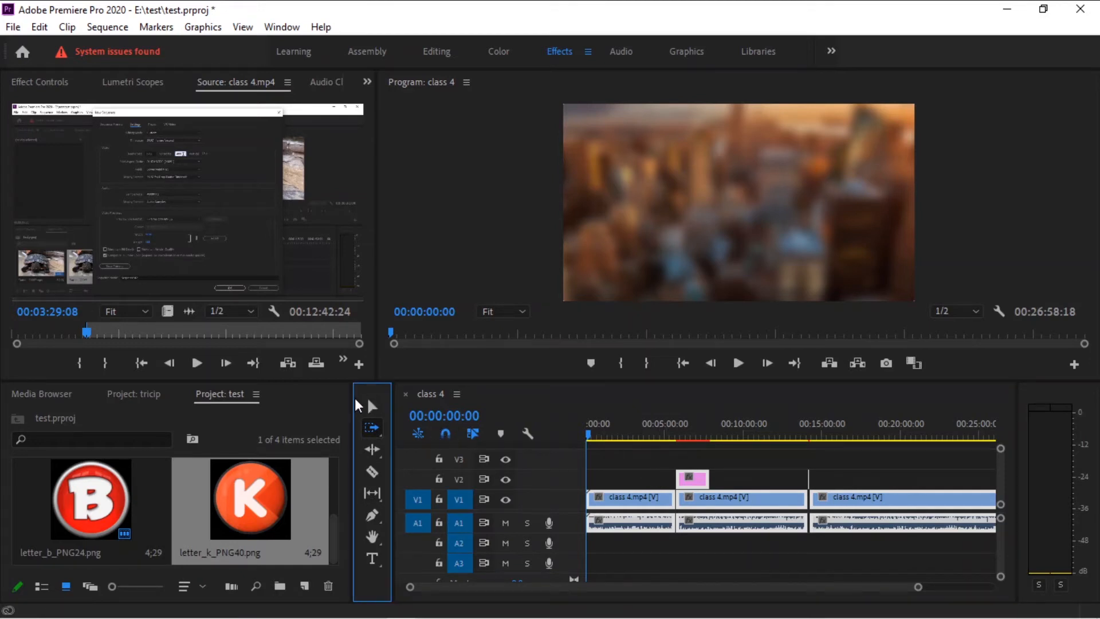
{"action": "left_click", "coordinate": [373, 405]}
{"action": "left_click", "coordinate": [640, 477]}
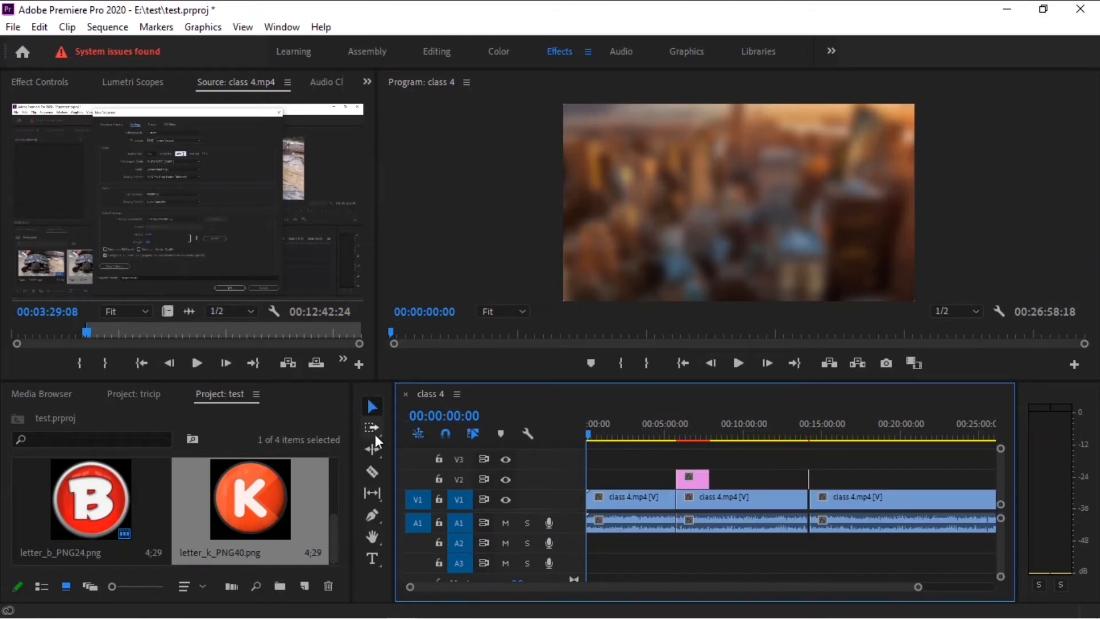
Select the V1 clips from the second class 4.mp4 clip onward with single-track Track Select Forward and unlink their audio and video
{"action": "left_click", "coordinate": [375, 434]}
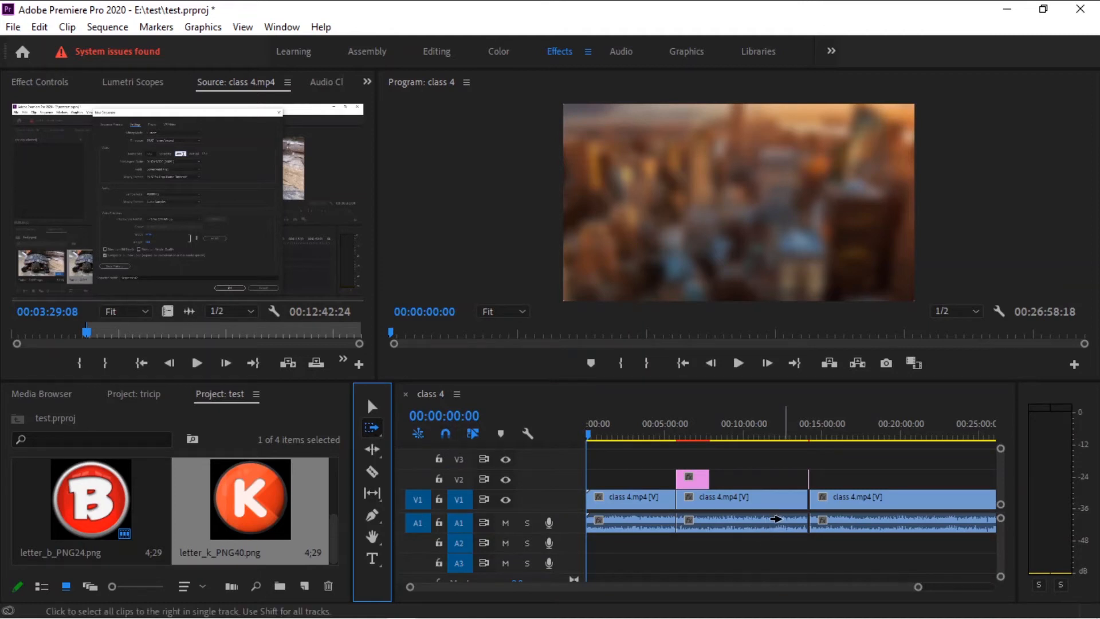
{"action": "left_click", "coordinate": [728, 498]}
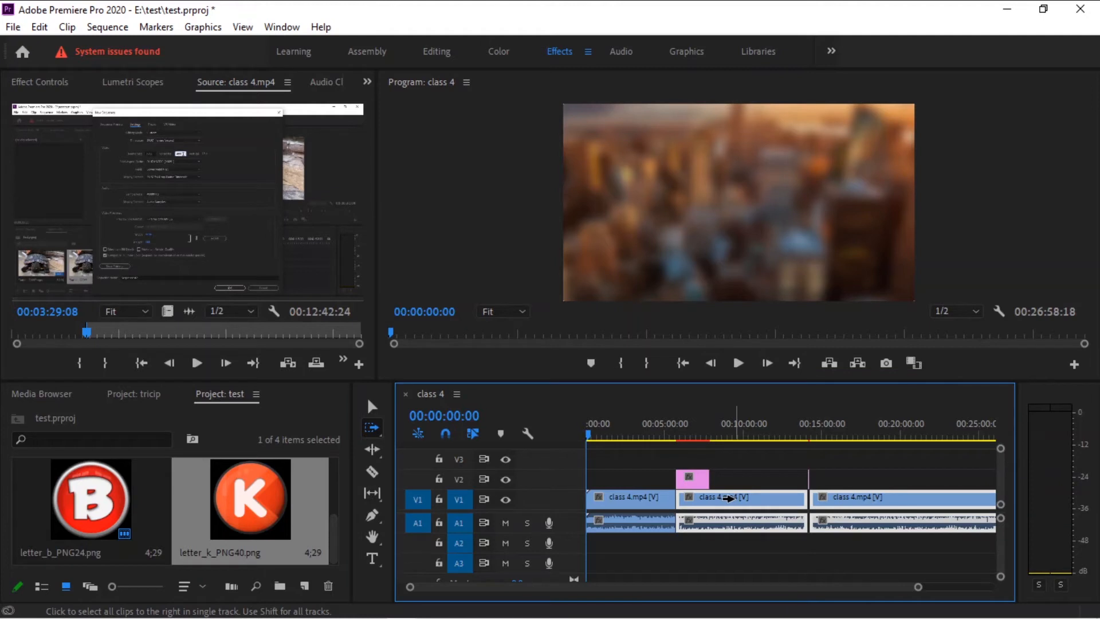
{"action": "key", "text": "shift"}
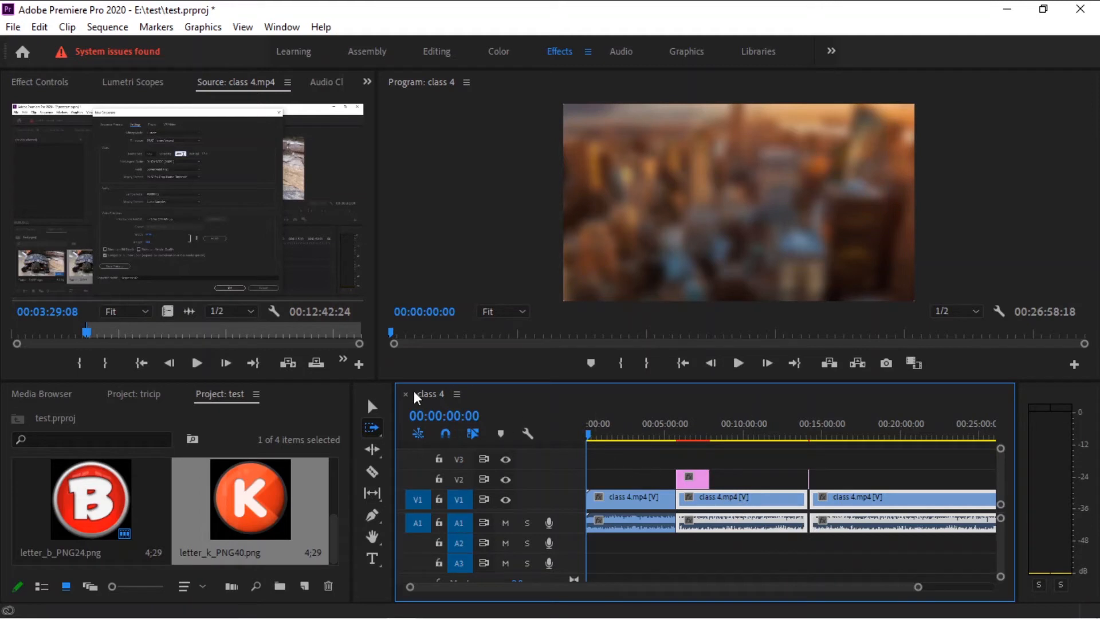
{"action": "left_click", "coordinate": [372, 405]}
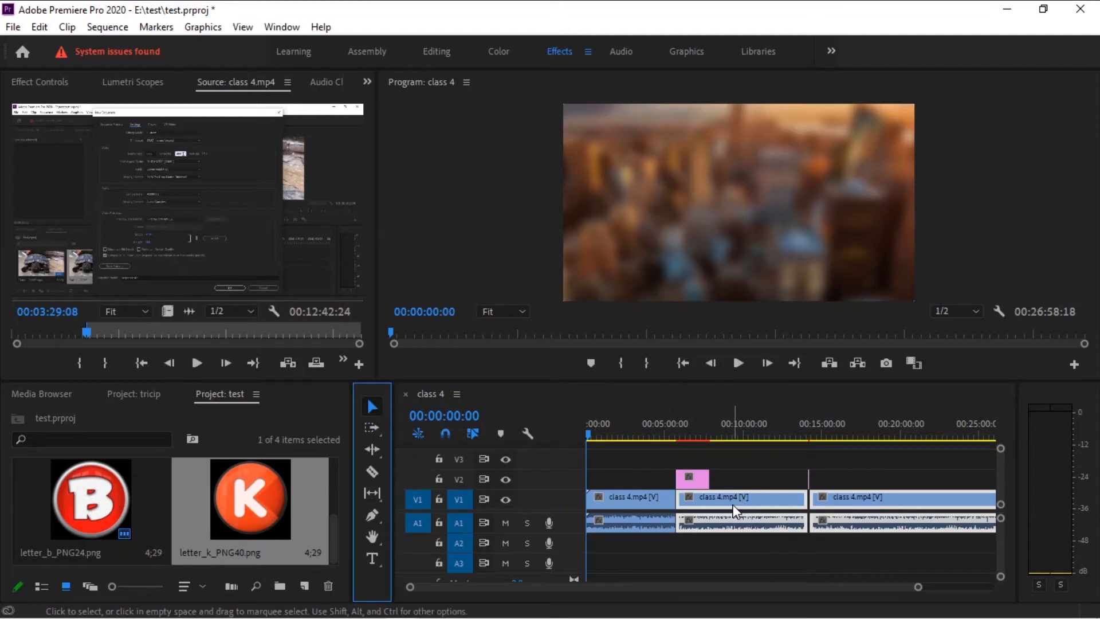
{"action": "mouse_move", "coordinate": [734, 500]}
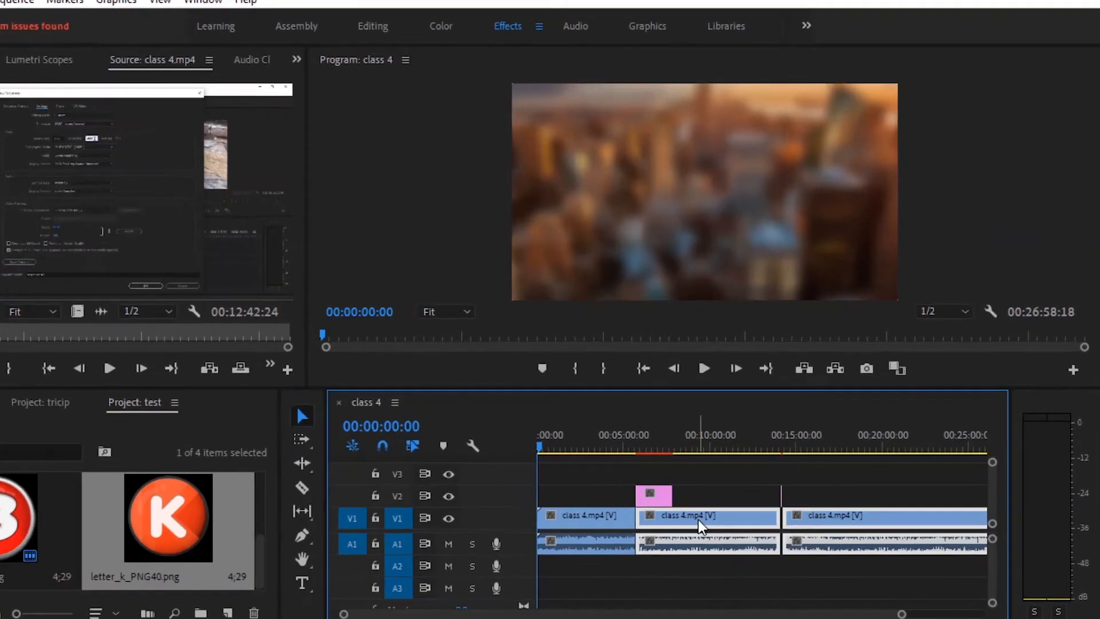
{"action": "right_click", "coordinate": [734, 500]}
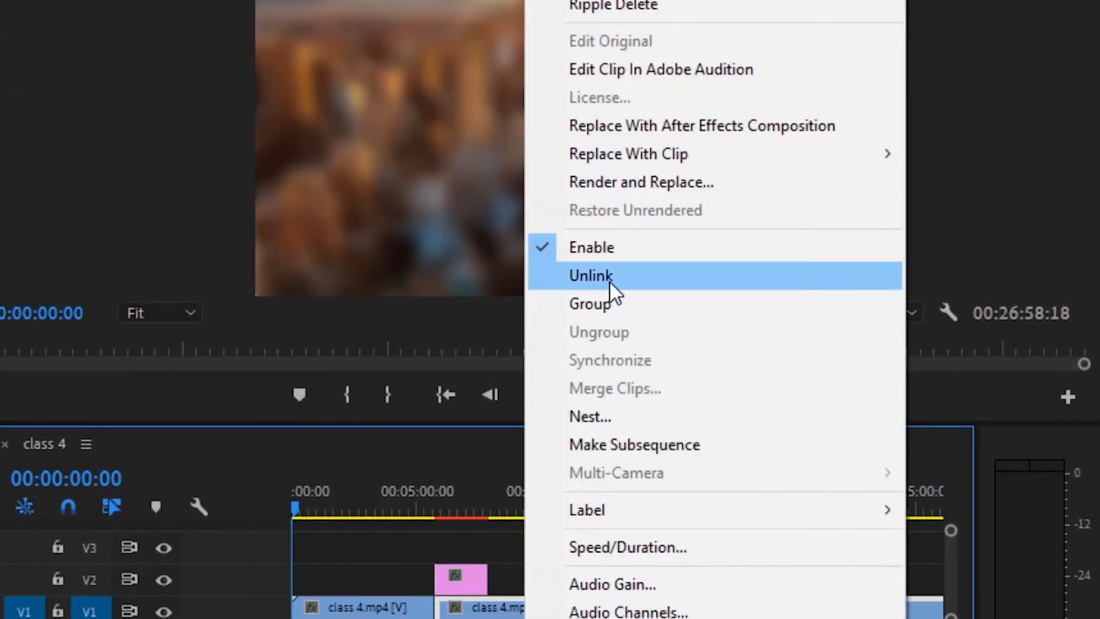
{"action": "left_click", "coordinate": [609, 281]}
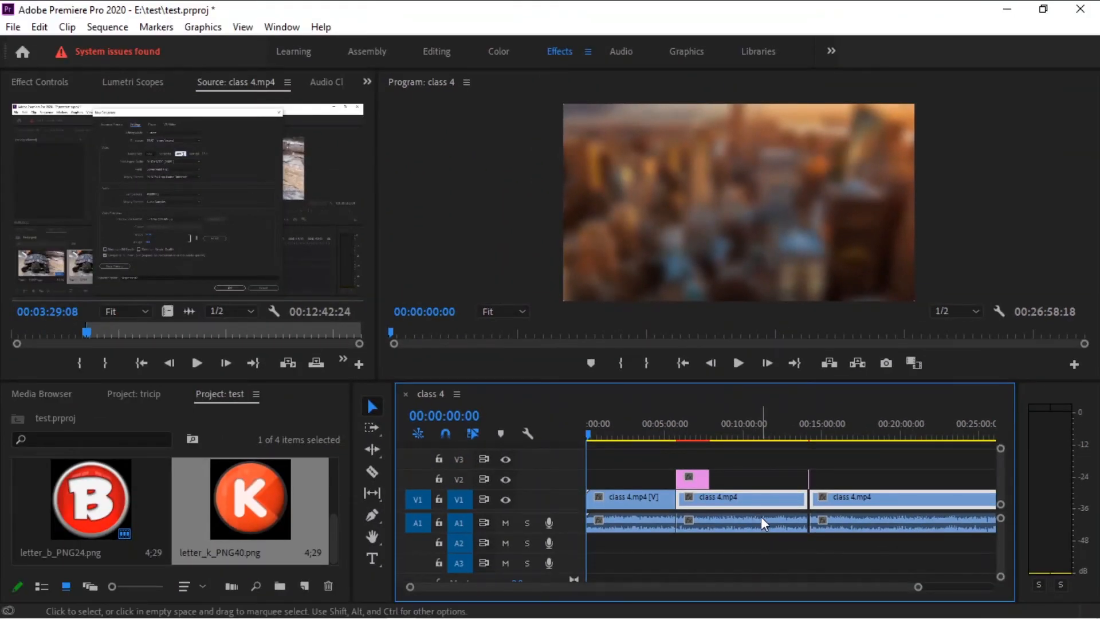
Move the unlinked V1 clips 5 seconds later and try relinking the second clip's video with its audio
{"action": "mouse_move", "coordinate": [758, 499]}
{"action": "left_mouse_down"}
{"action": "mouse_move", "coordinate": [808, 475]}
{"action": "mouse_move", "coordinate": [760, 516]}
{"action": "left_mouse_up"}
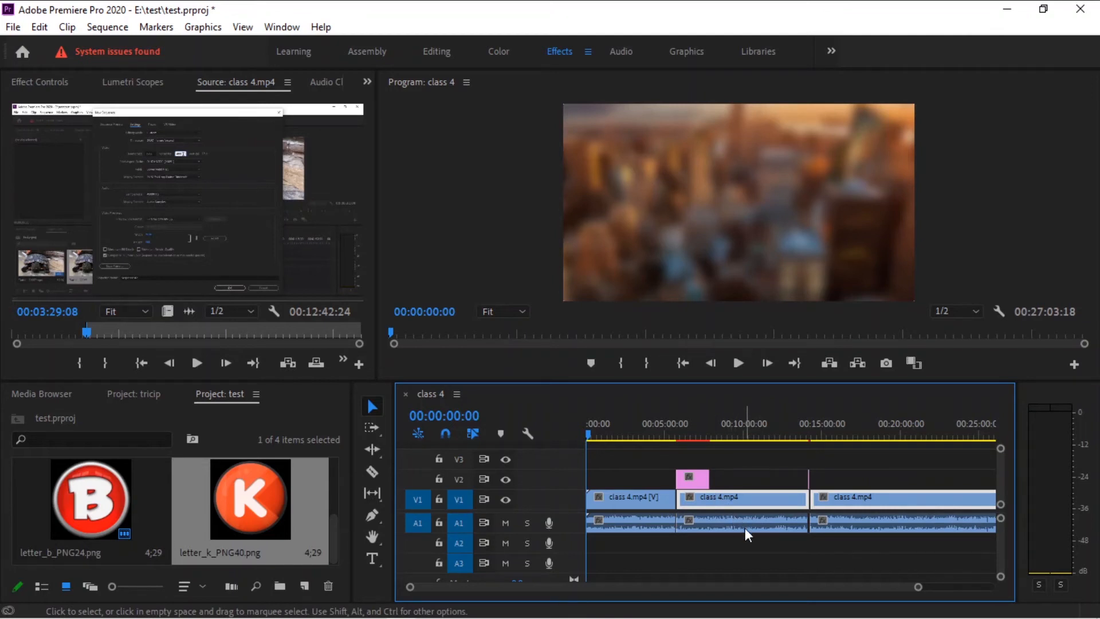
{"action": "left_click_drag", "start_coordinate": [753, 555], "coordinate": [767, 481]}
{"action": "right_click", "coordinate": [755, 458]}
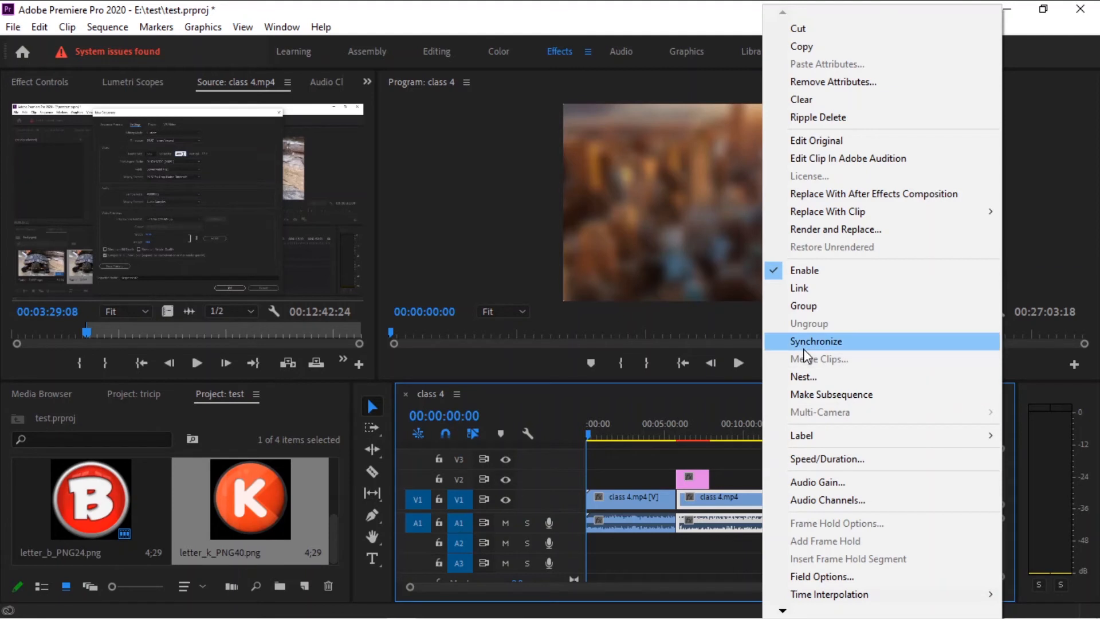
{"action": "left_click", "coordinate": [801, 291]}
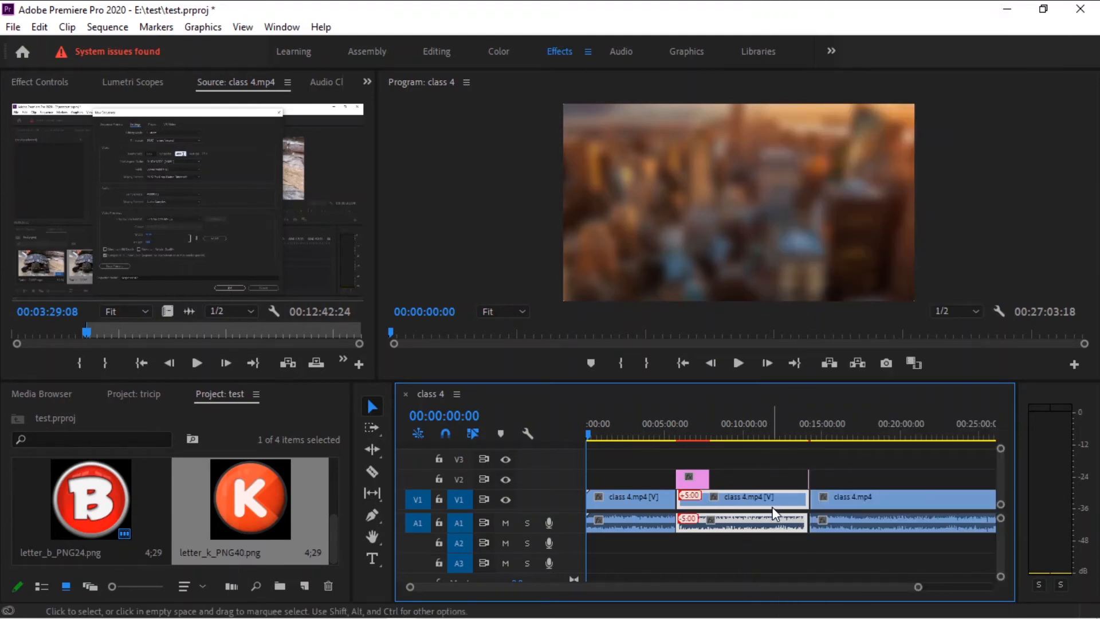
{"action": "left_click_drag", "start_coordinate": [773, 509], "coordinate": [762, 542]}
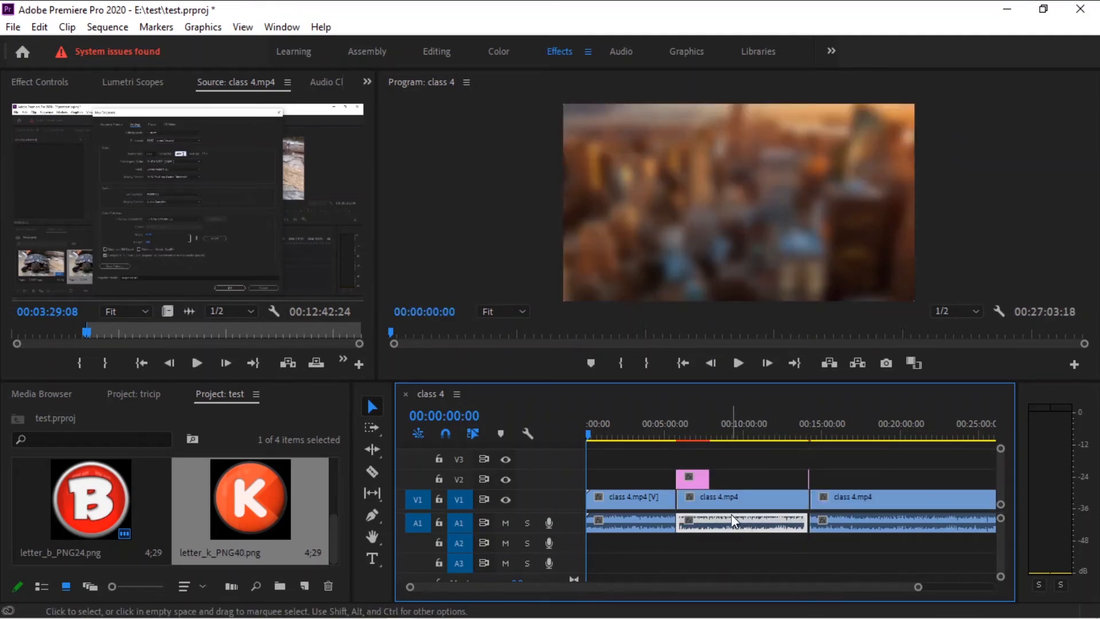
With Track Select Forward, move the class 4.mp4 clips from the second one onward 10 seconds earlier and clear the selection
{"action": "left_click", "coordinate": [373, 431]}
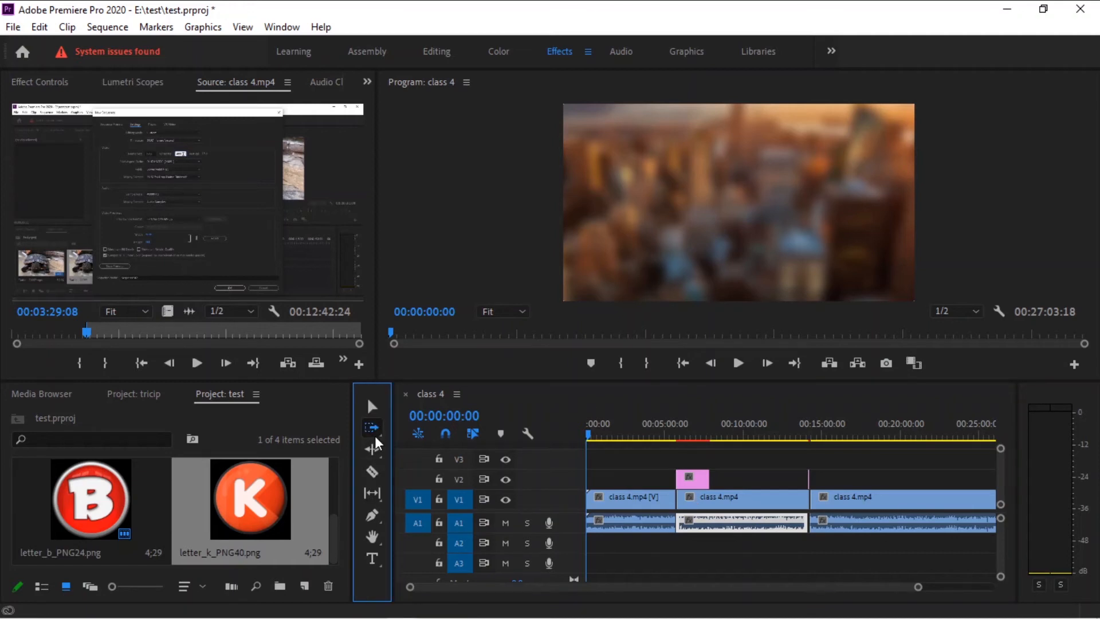
{"action": "left_click", "coordinate": [687, 505]}
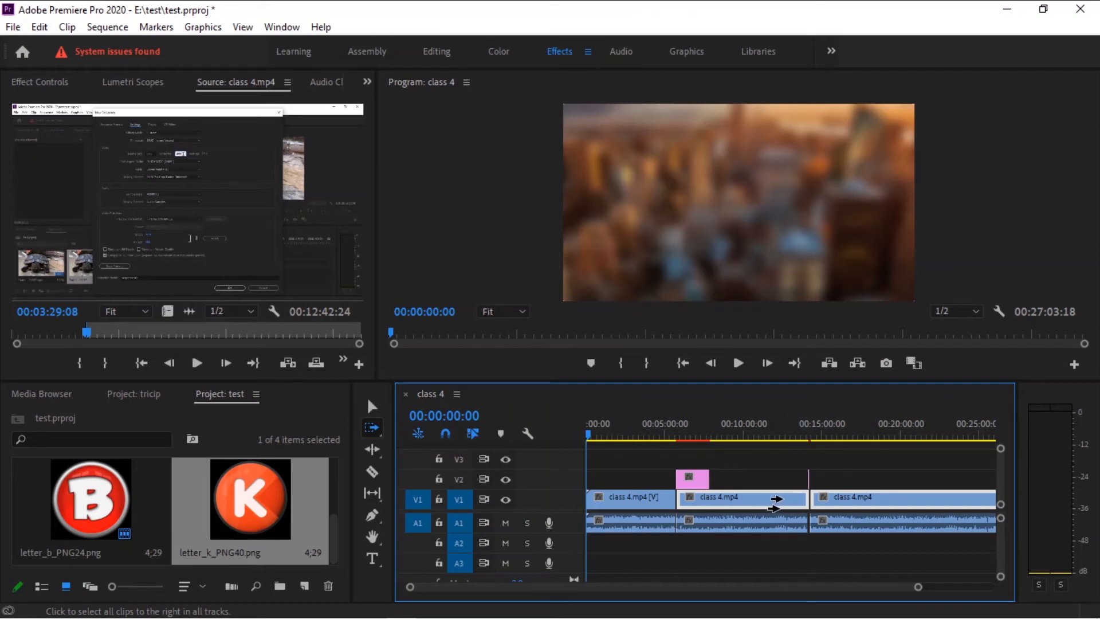
{"action": "mouse_move", "coordinate": [712, 499]}
{"action": "left_mouse_down"}
{"action": "mouse_move", "coordinate": [824, 496]}
{"action": "mouse_move", "coordinate": [719, 499]}
{"action": "left_mouse_up"}
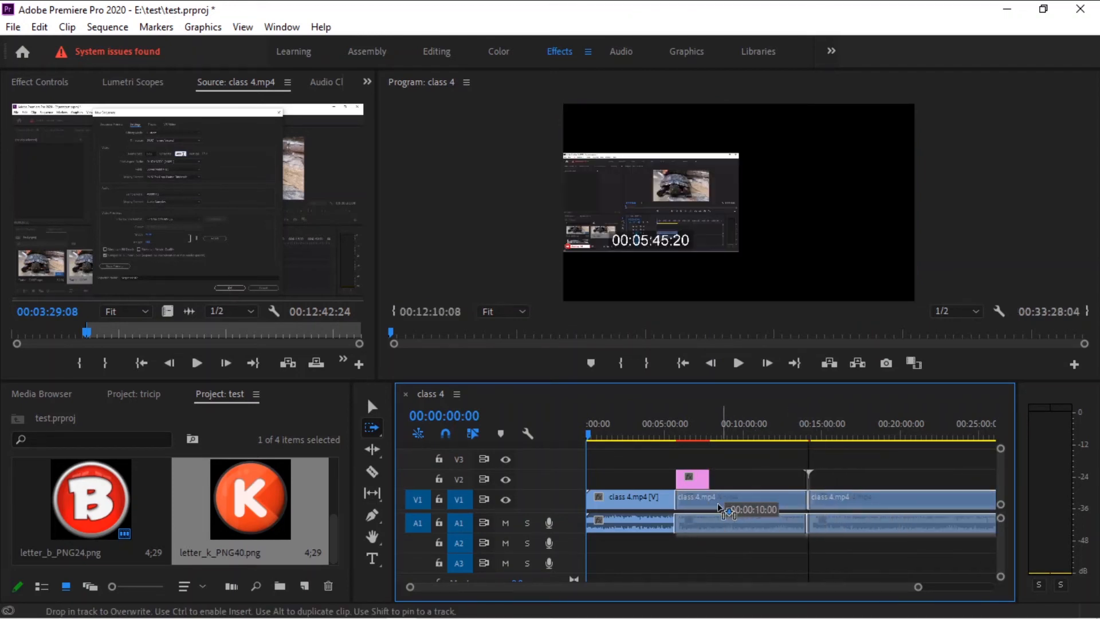
{"action": "left_click", "coordinate": [372, 407]}
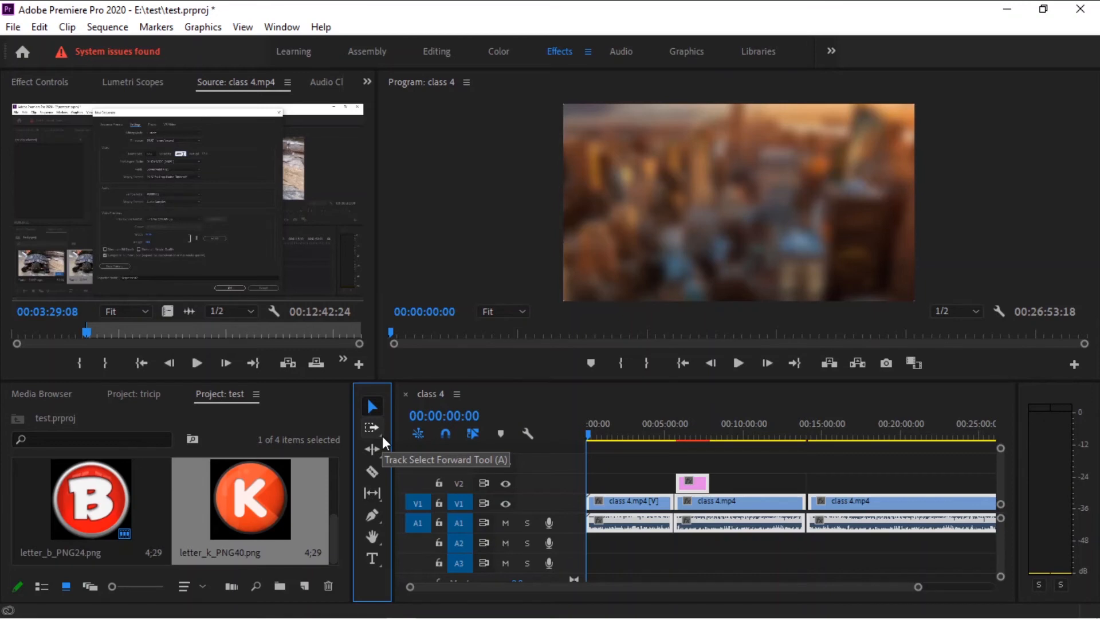
{"action": "left_click", "coordinate": [650, 458]}
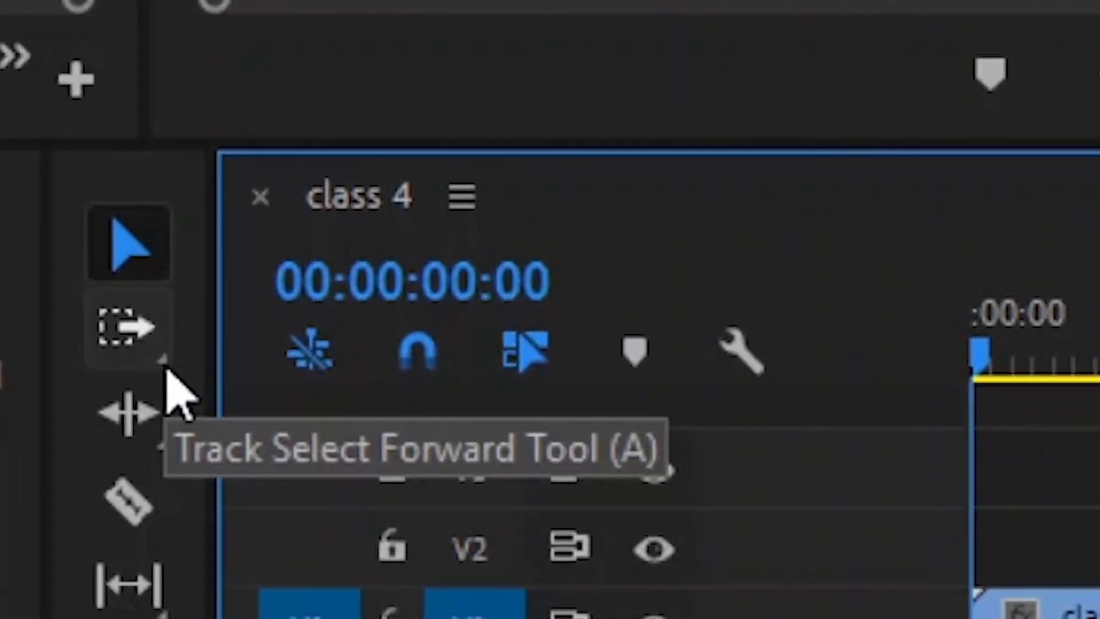
With the Track Select Backward tool, select everything before the third class 4.mp4 clip on all tracks, and clear the selection
{"action": "left_click", "coordinate": [197, 373]}
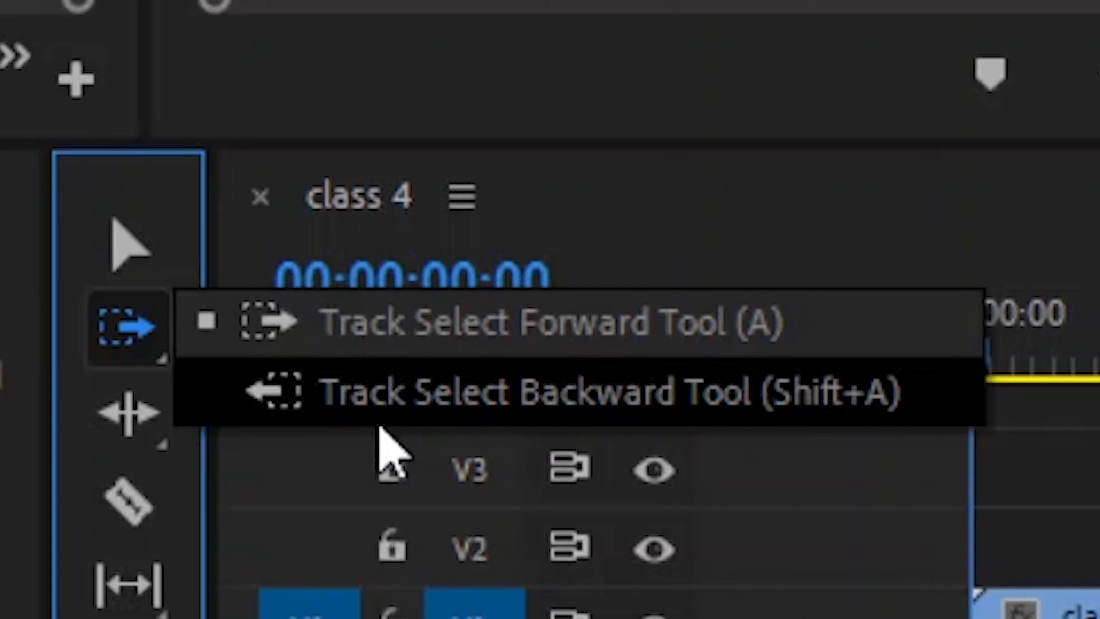
{"action": "left_click", "coordinate": [378, 425]}
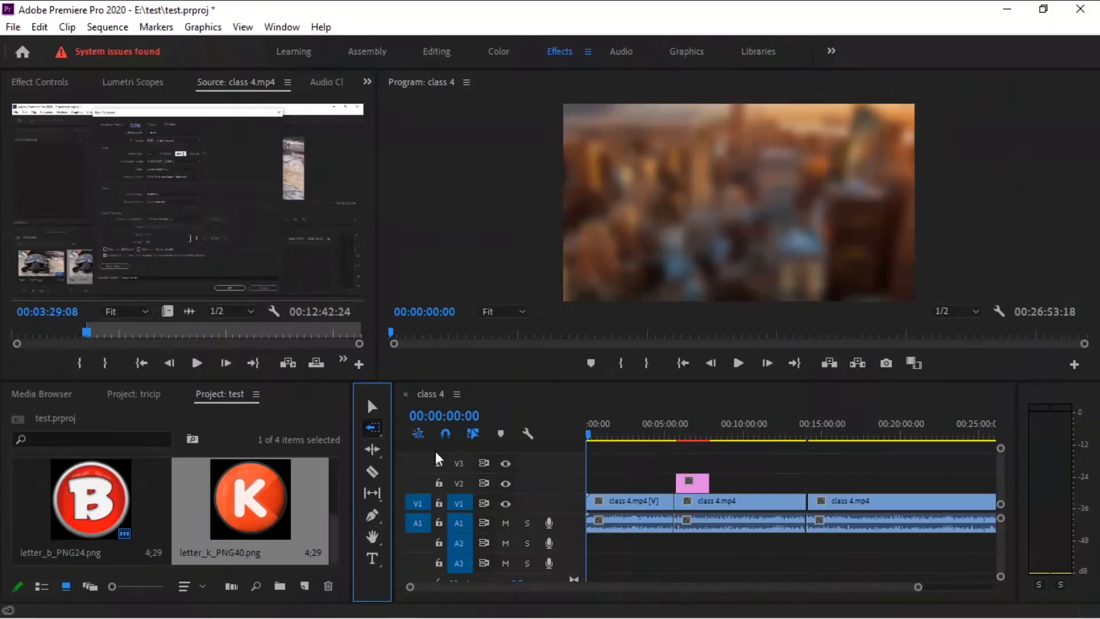
{"action": "left_click", "coordinate": [806, 503]}
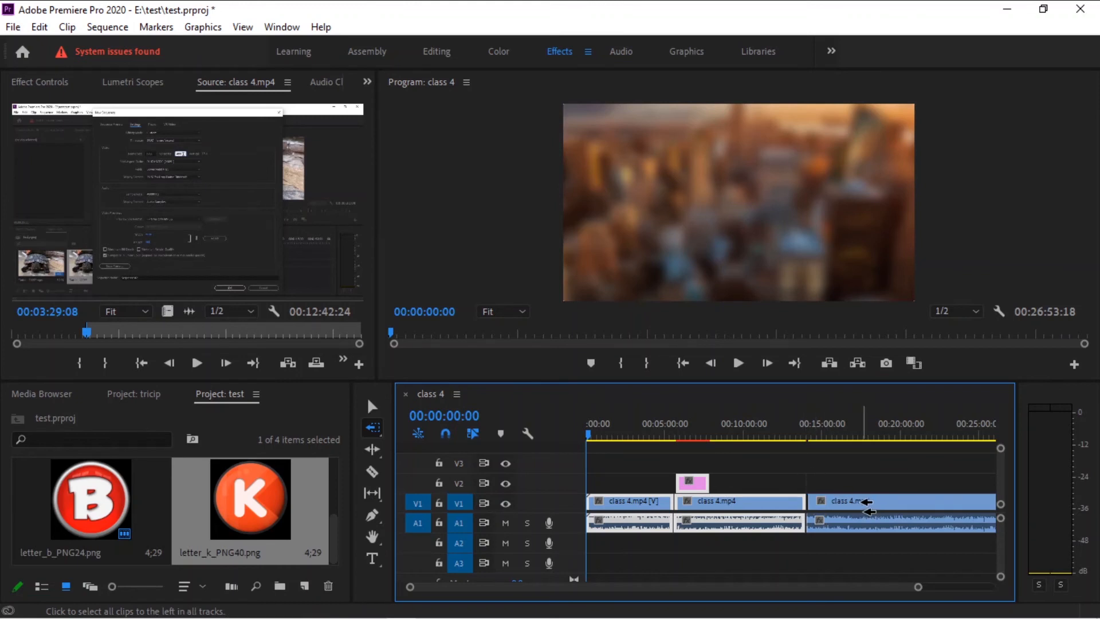
{"action": "key", "text": "v"}
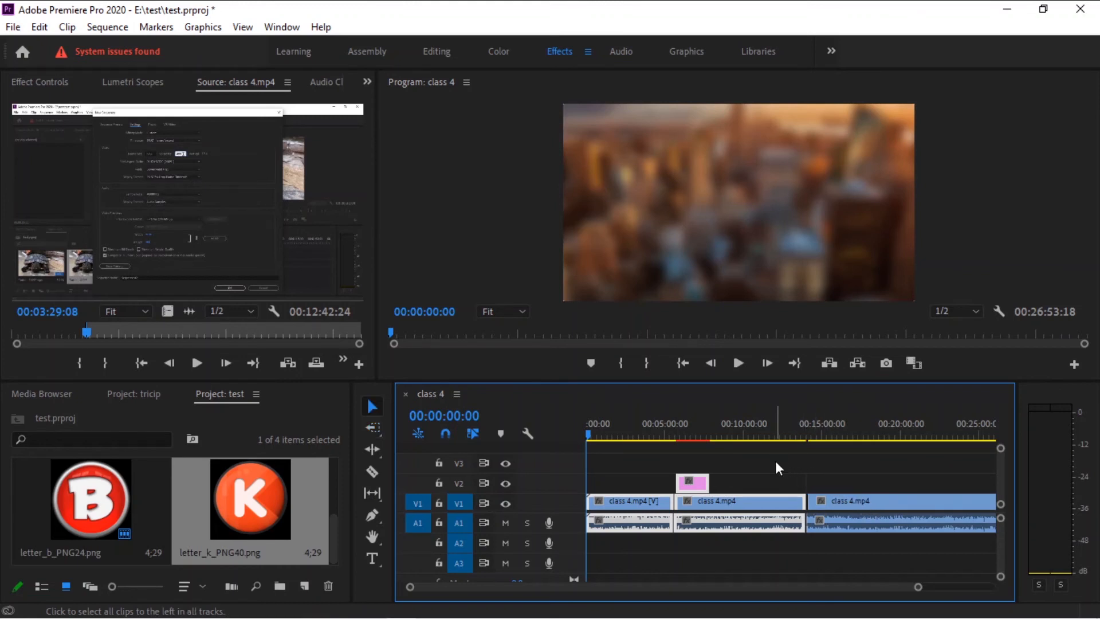
{"action": "left_click", "coordinate": [777, 464]}
Select the V1 clips from the second one backward on a single track and unlink the first clip's audio and video
{"action": "key", "text": "shift+a"}
{"action": "left_click", "coordinate": [797, 502]}
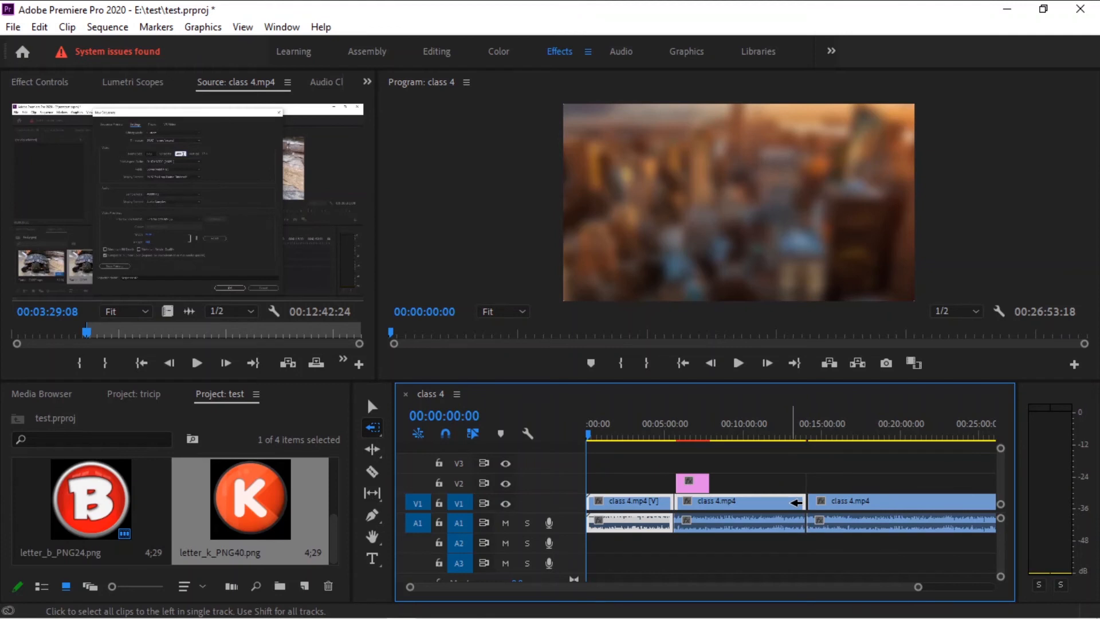
{"action": "left_click", "coordinate": [647, 519]}
{"action": "right_click", "coordinate": [644, 518]}
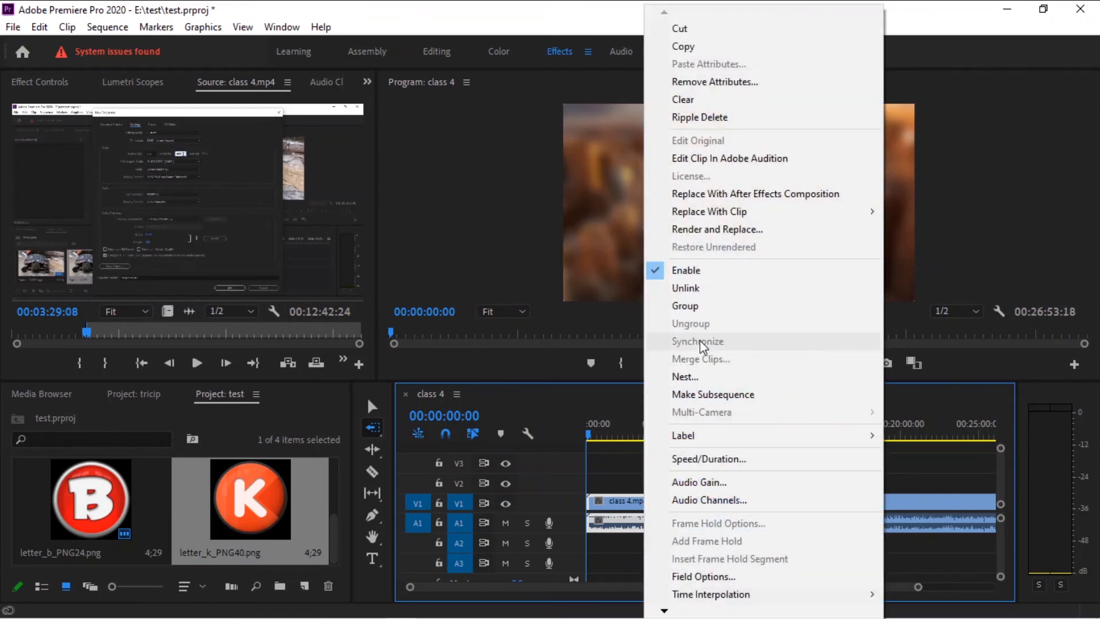
{"action": "left_click", "coordinate": [695, 307]}
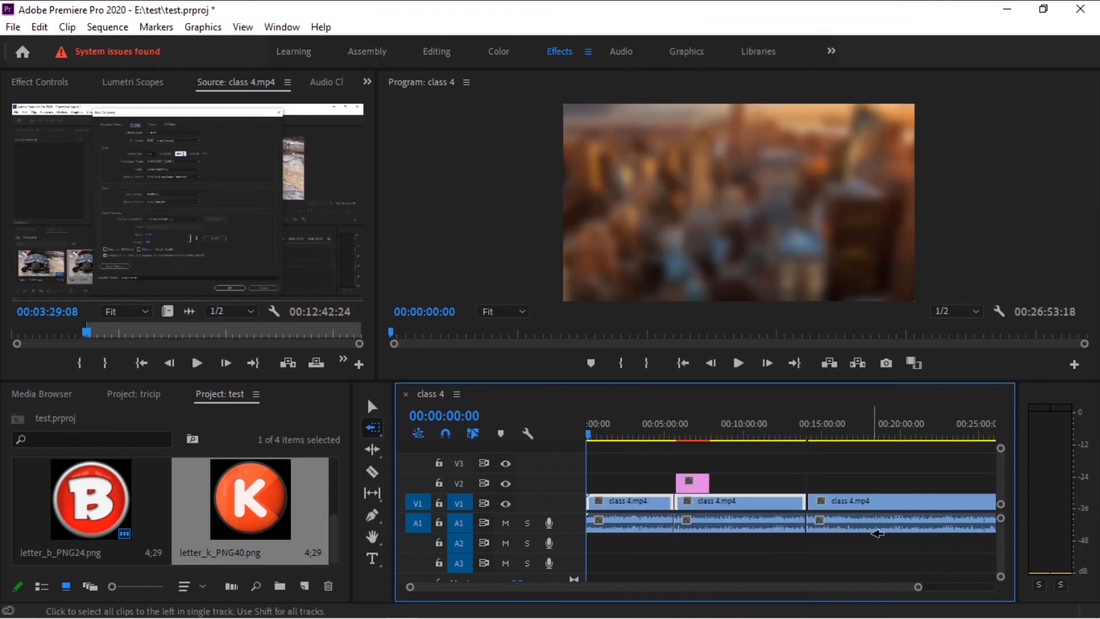
Use single-track Track Select Backward on the A1 audio and on the V2 image, and return to the Selection tool
{"action": "left_click", "coordinate": [797, 526]}
{"action": "left_click", "coordinate": [712, 480]}
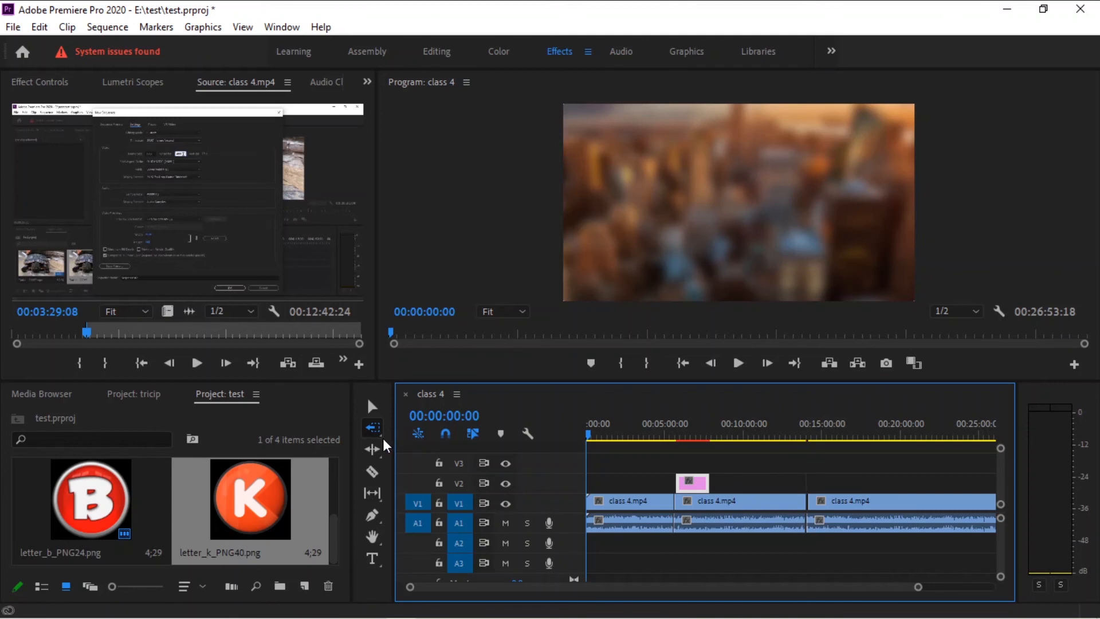
{"action": "left_click", "coordinate": [373, 406]}
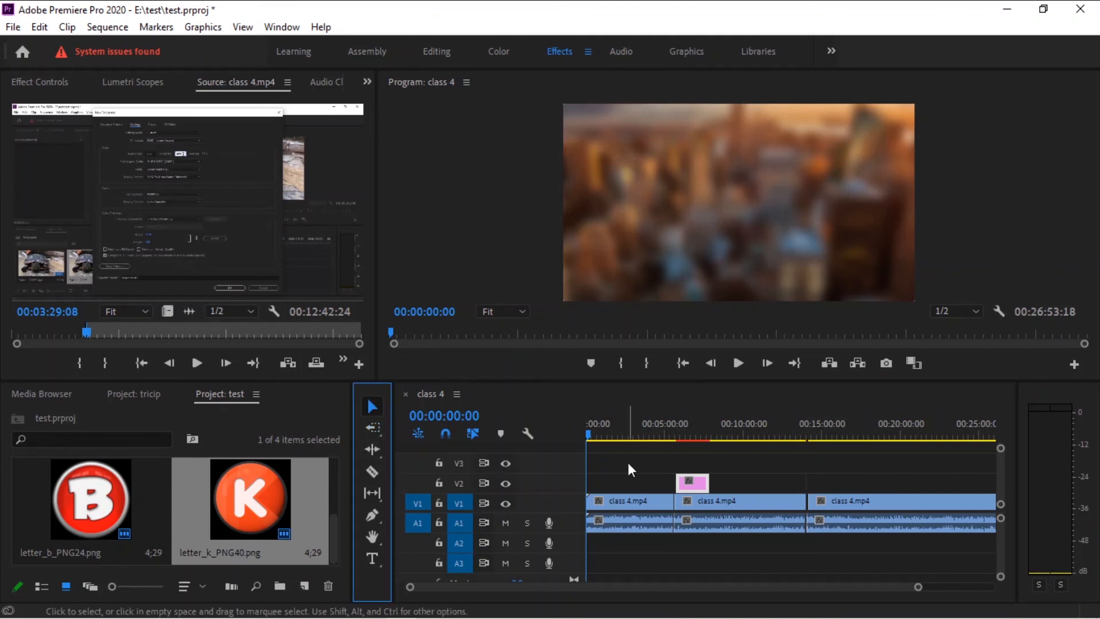